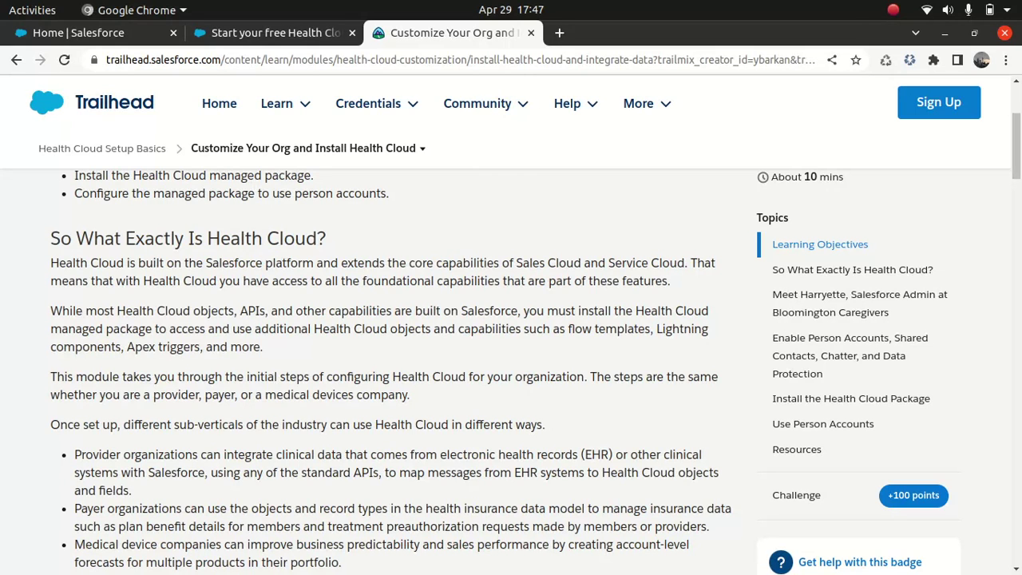
Scroll the Trailhead unit down to the 'Enable Person Accounts, Shared Contacts, Chatter, and Data Protection' heading.
{"action": "left_click_drag", "start_coordinate": [1017, 127], "coordinate": [1008, 204]}
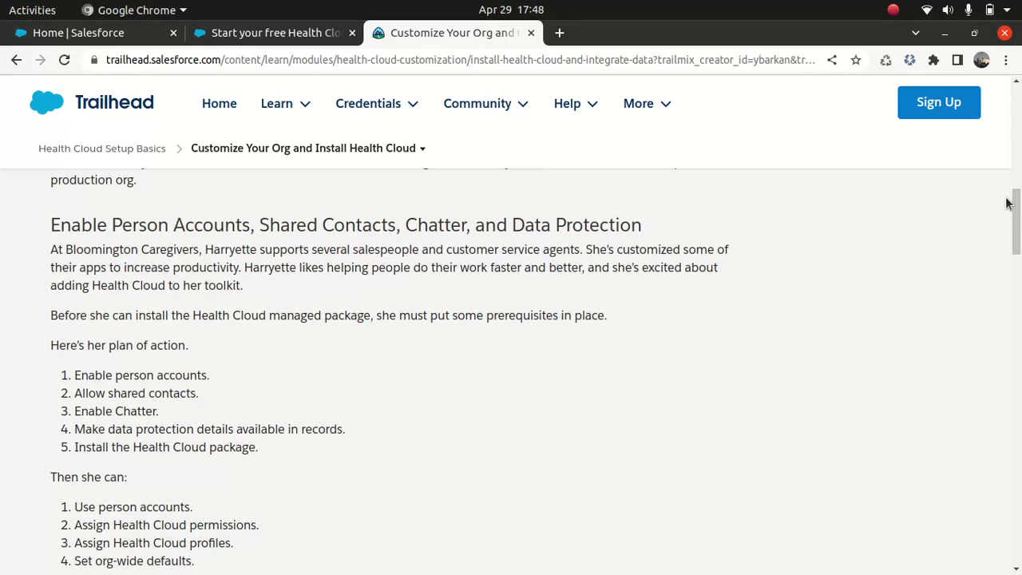
Scroll through the Health Cloud free trial signup form, then go back to the Learning Trial Org home page.
{"action": "left_click", "coordinate": [283, 32]}
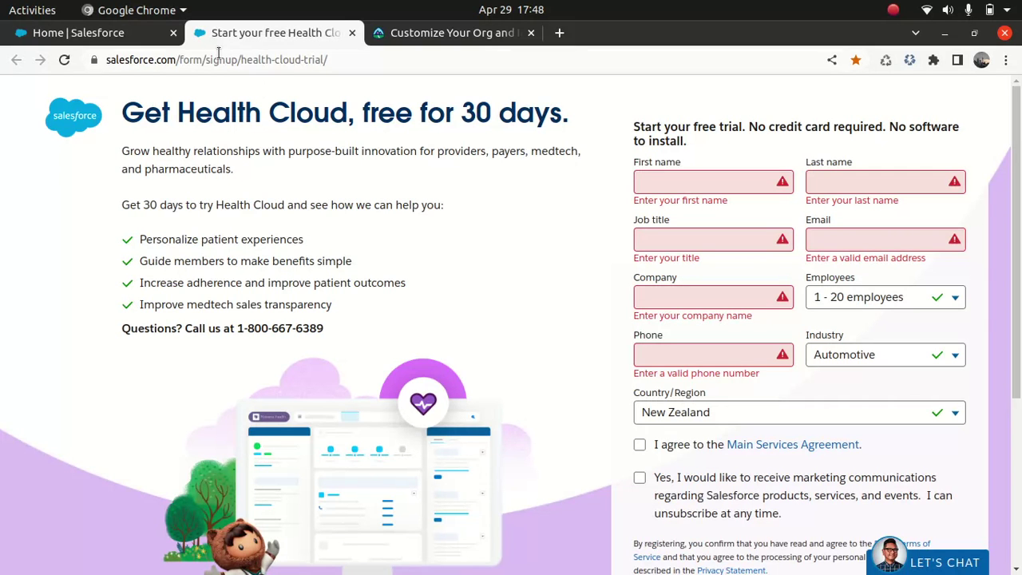
{"action": "left_click_drag", "start_coordinate": [345, 64], "coordinate": [110, 62]}
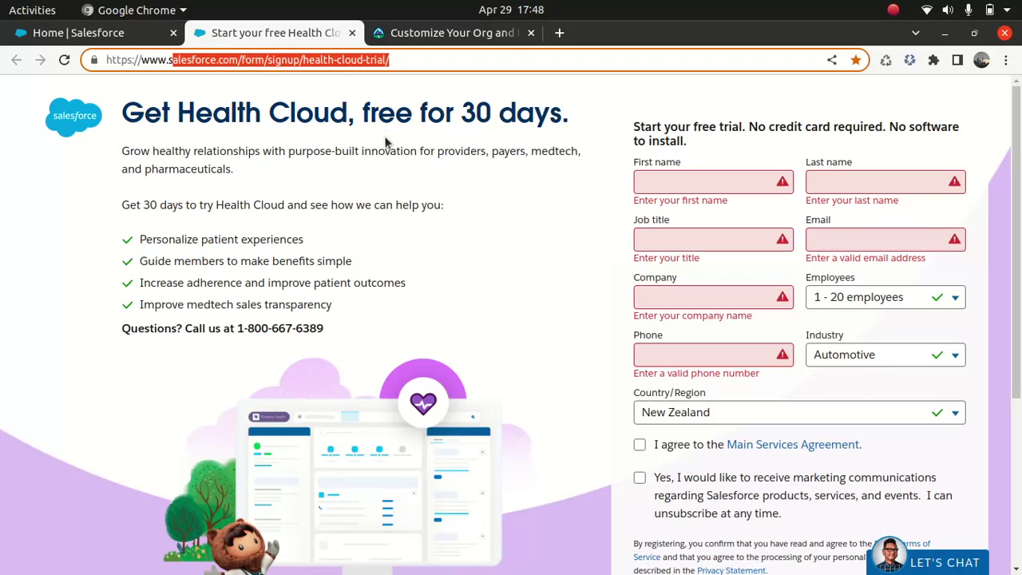
{"action": "left_click", "coordinate": [424, 148]}
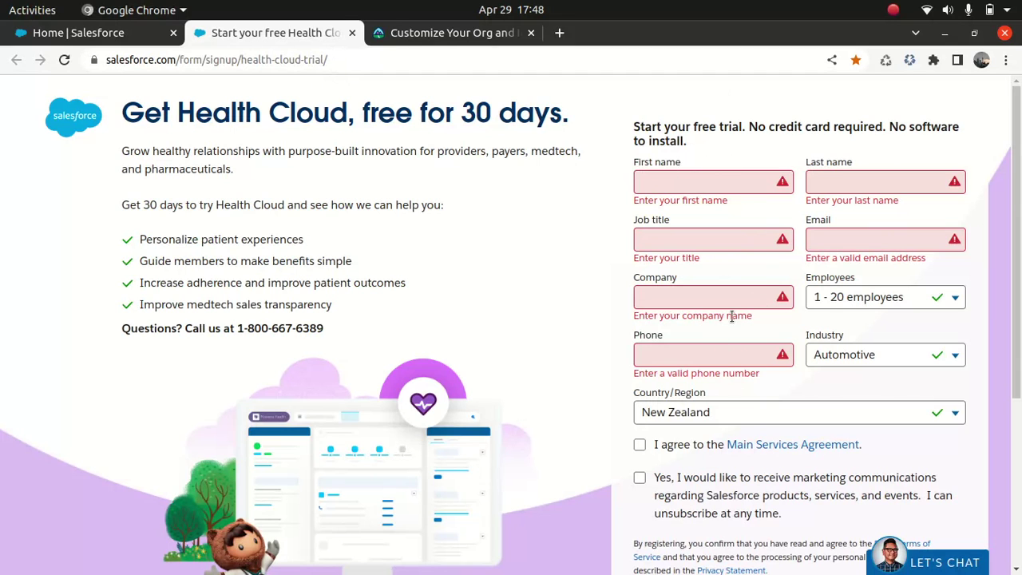
{"action": "scroll", "coordinate": [512, 320], "scroll_direction": "down", "scroll_amount": 1}
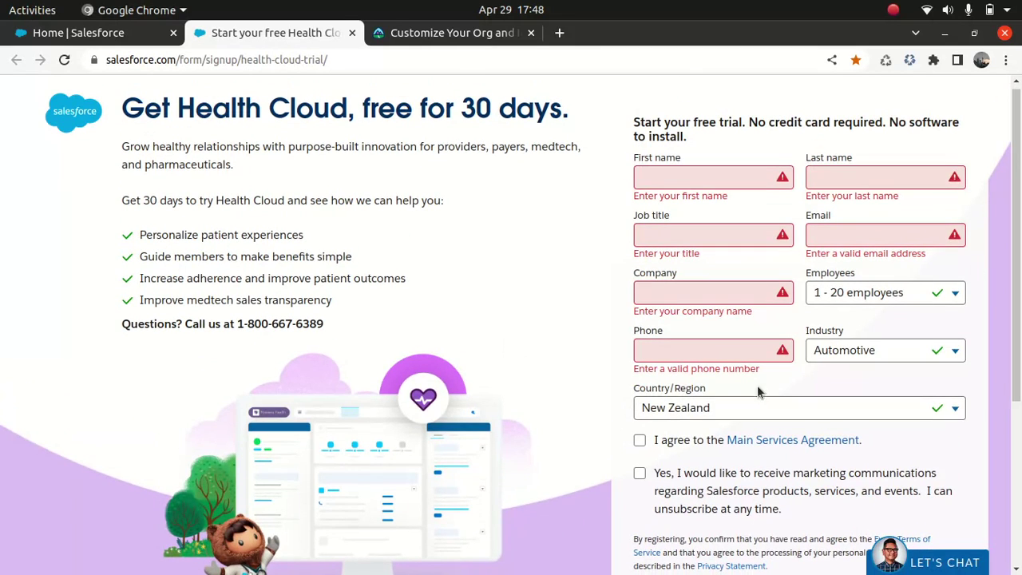
{"action": "scroll", "coordinate": [511, 320], "scroll_direction": "down", "scroll_amount": 6}
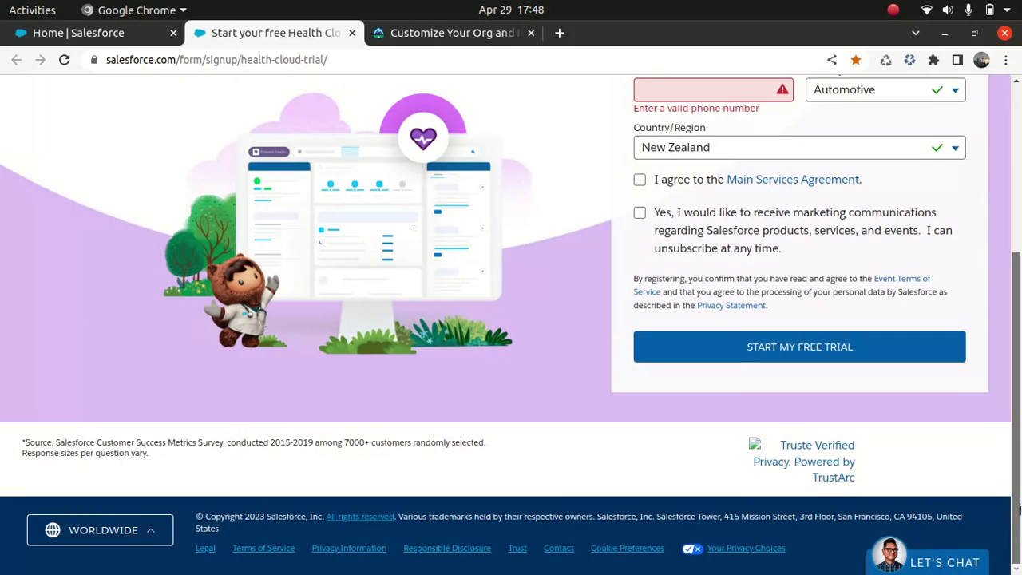
{"action": "scroll", "coordinate": [511, 320], "scroll_direction": "up", "scroll_amount": 3}
{"action": "scroll", "coordinate": [512, 320], "scroll_direction": "up", "scroll_amount": 2}
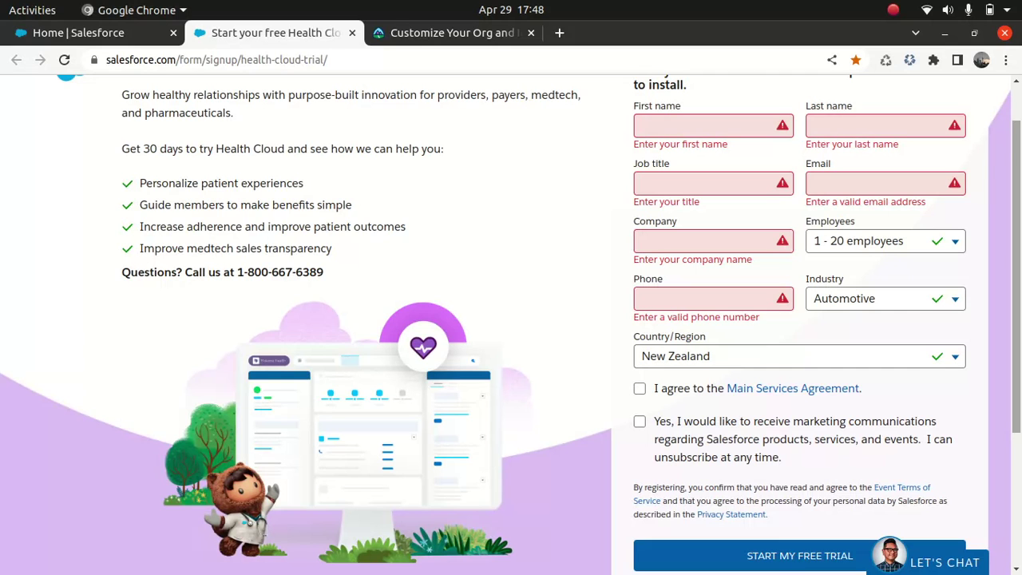
{"action": "scroll", "coordinate": [671, 278], "scroll_direction": "up", "scroll_amount": 1}
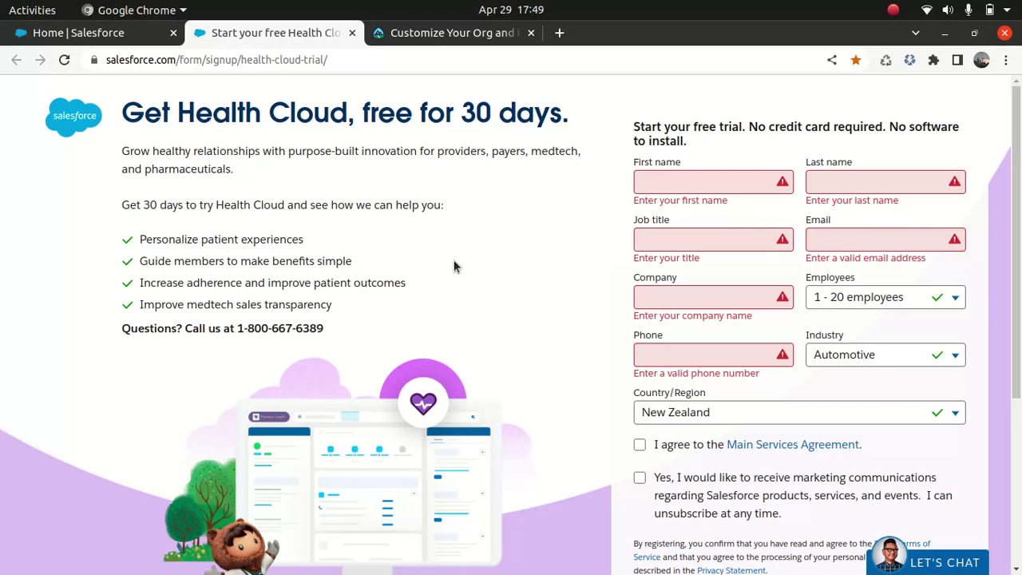
{"action": "left_click", "coordinate": [122, 36]}
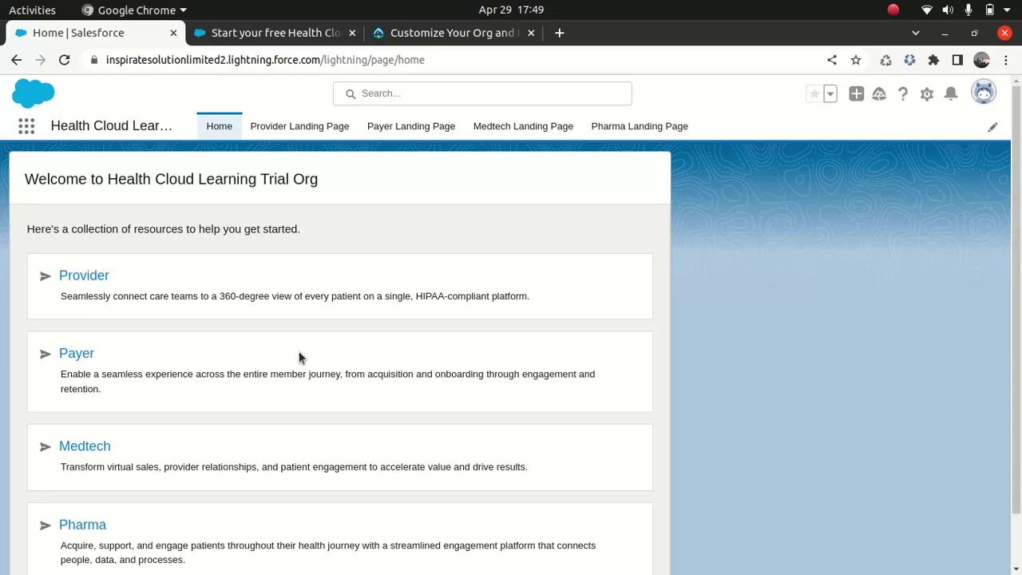
Read the Trailhead Person Accounts steps, then open Setup from the trial org's gear menu.
{"action": "left_click", "coordinate": [449, 33]}
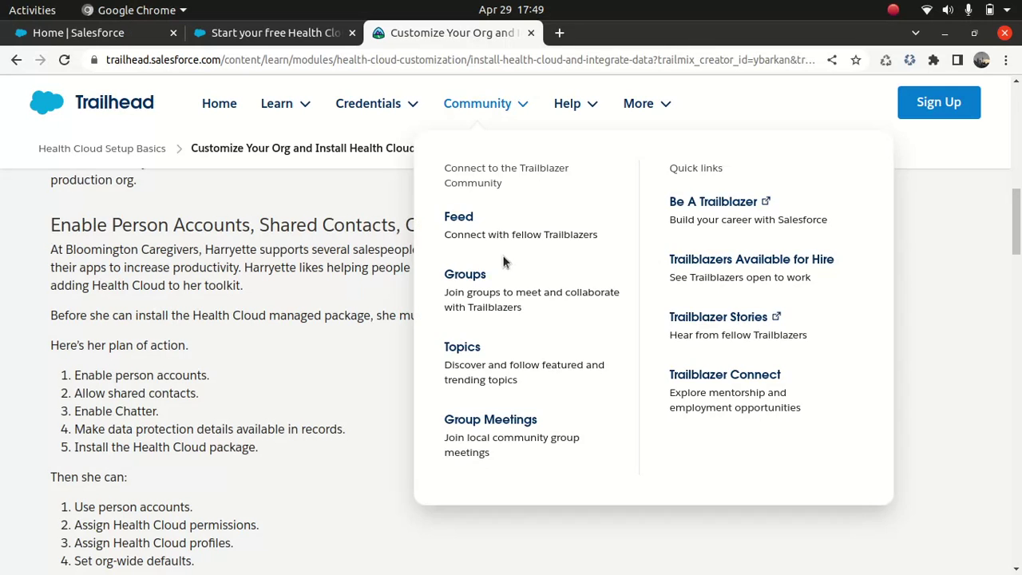
{"action": "scroll", "coordinate": [222, 339], "scroll_direction": "down", "scroll_amount": 4}
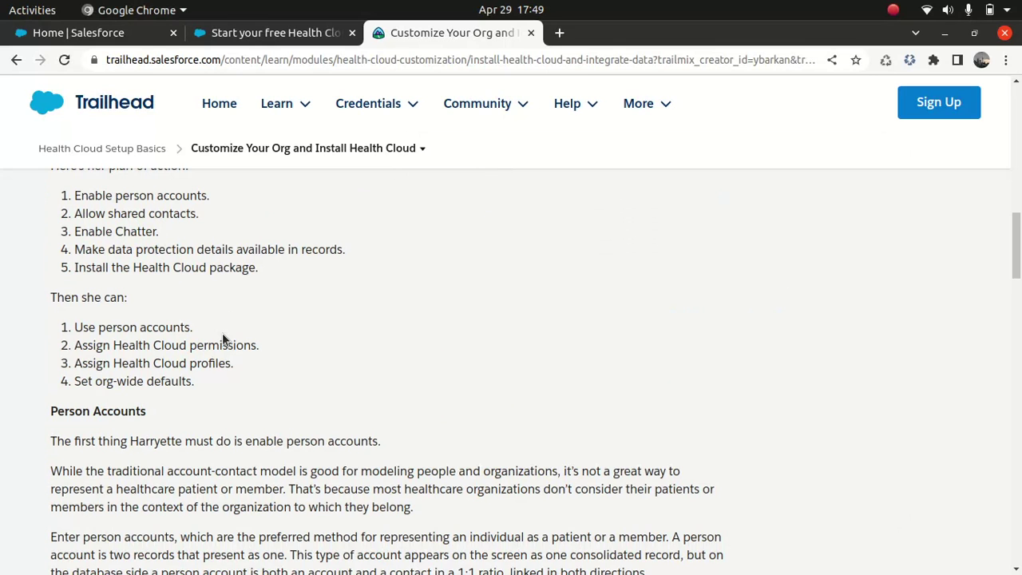
{"action": "scroll", "coordinate": [222, 337], "scroll_direction": "down", "scroll_amount": 5}
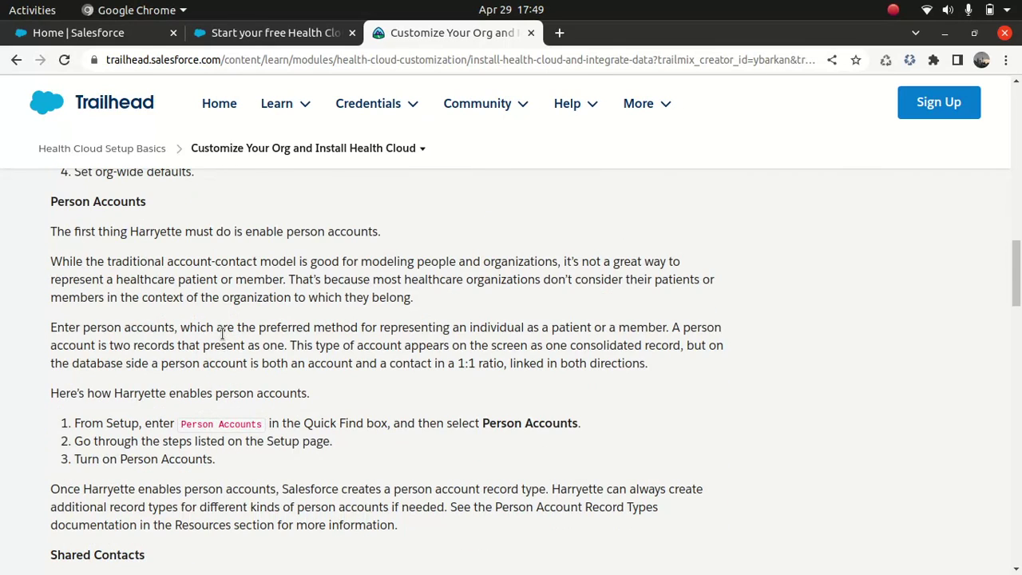
{"action": "left_click", "coordinate": [109, 33]}
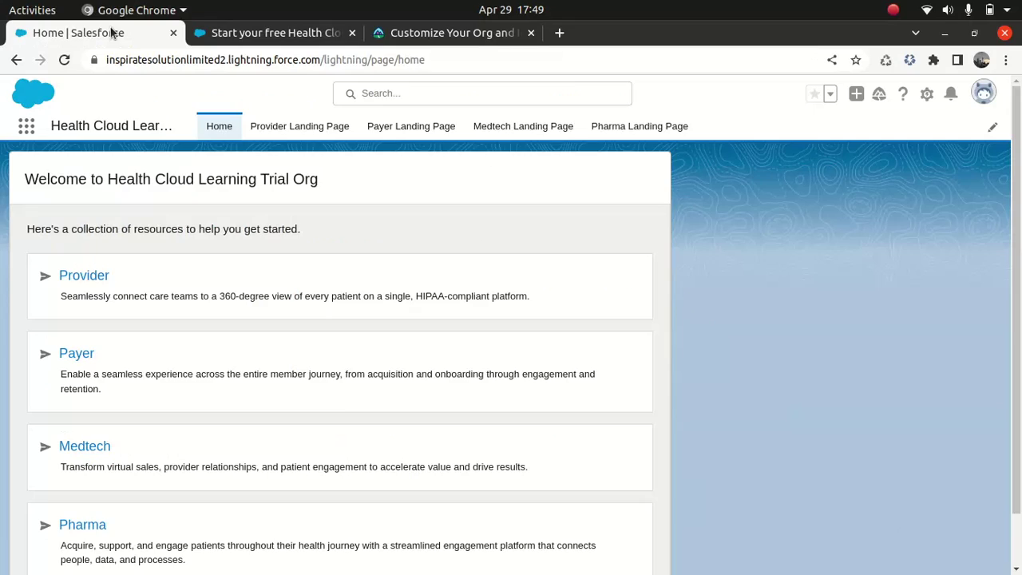
{"action": "left_click", "coordinate": [930, 97]}
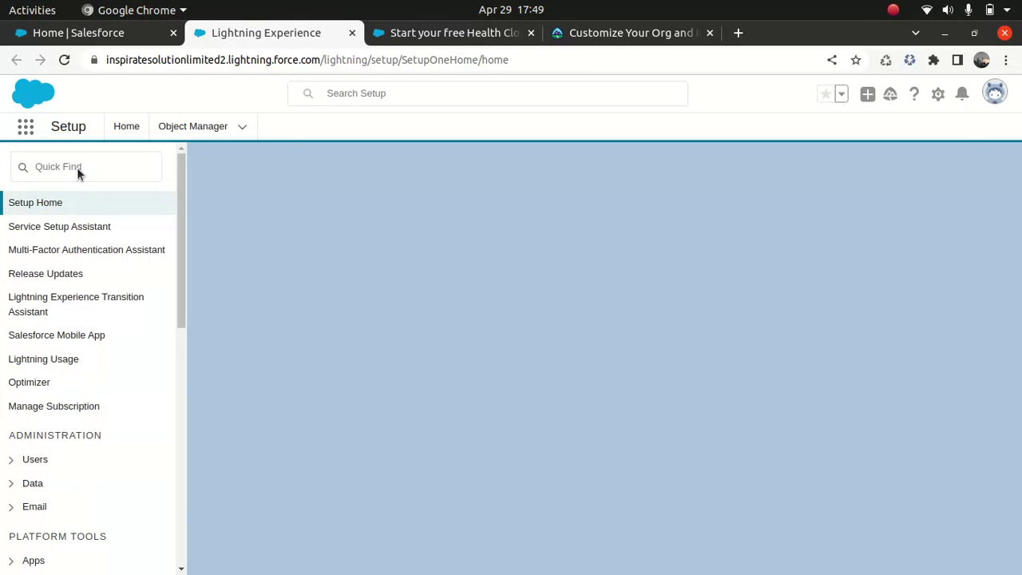
Search Setup for 'person' and open the Person Accounts settings page.
{"action": "left_click", "coordinate": [77, 170]}
{"action": "type", "text": "per"}
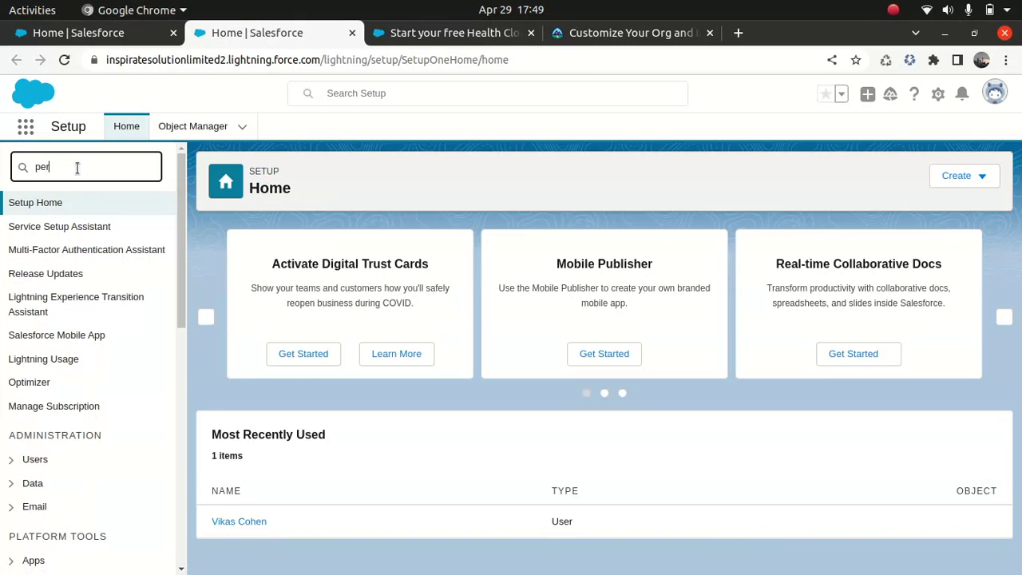
{"action": "type", "text": "son"}
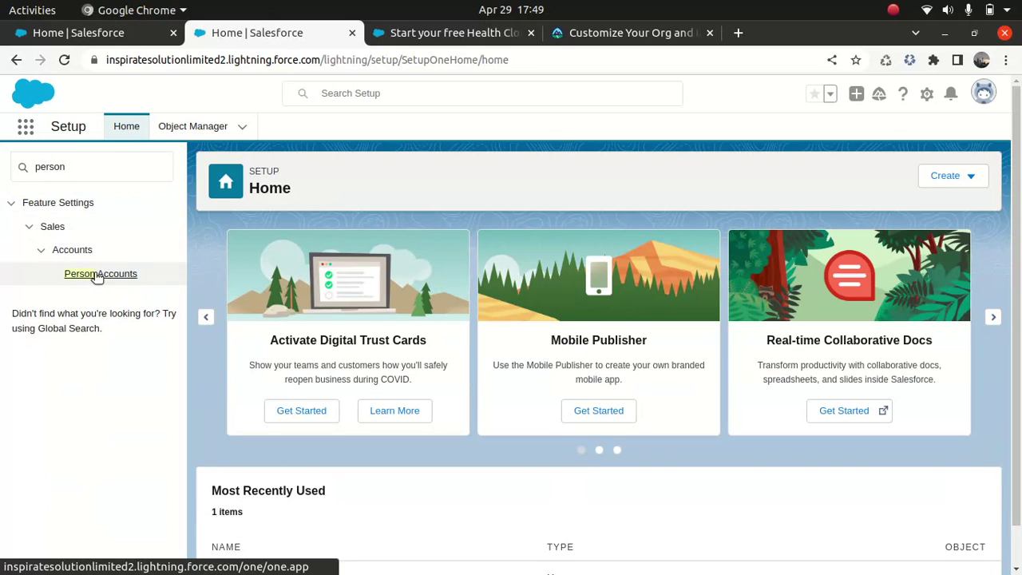
{"action": "left_click", "coordinate": [97, 274]}
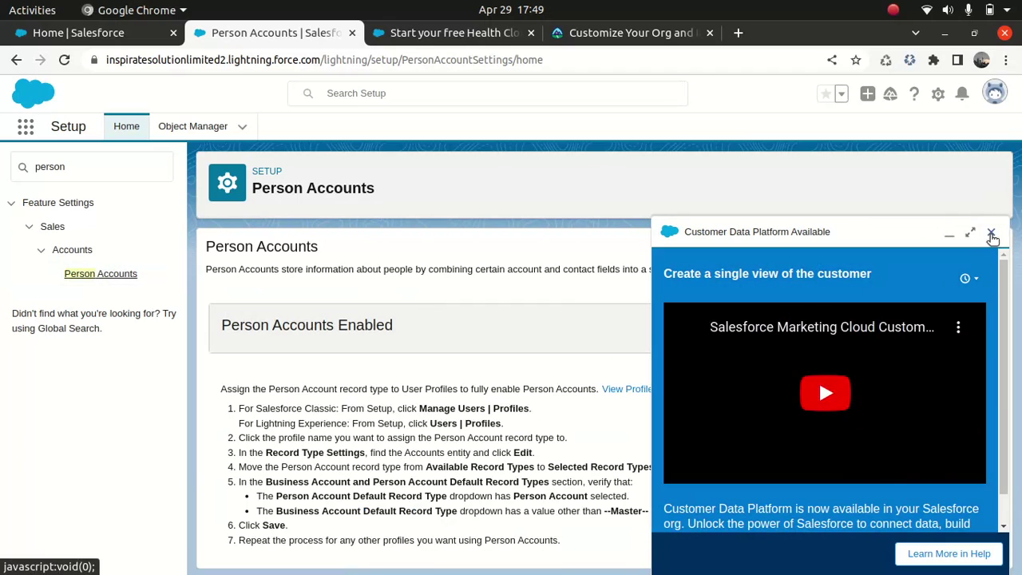
{"action": "left_click", "coordinate": [992, 234]}
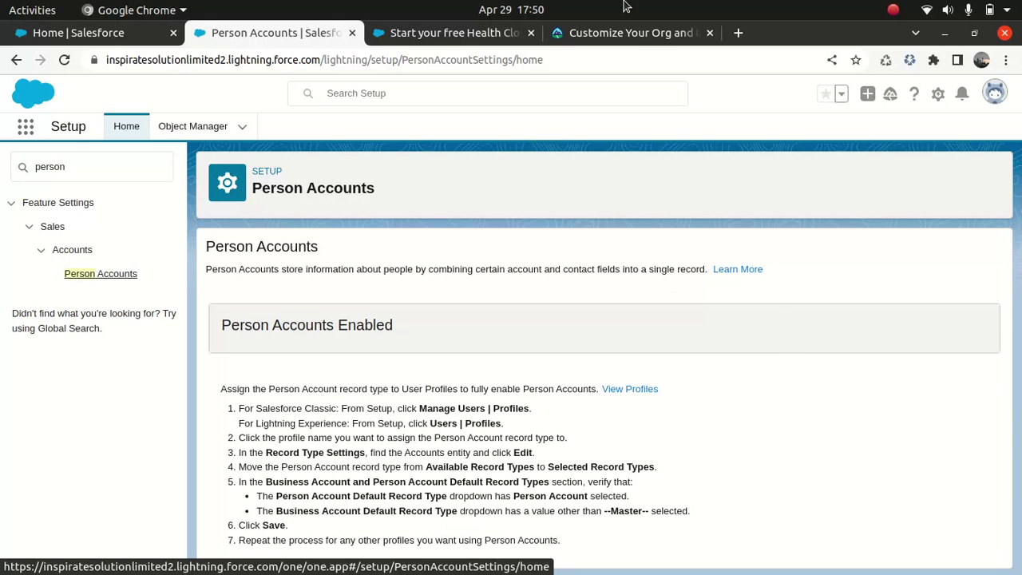
Check the Trailhead instructions, then confirm Person Accounts reads Enabled.
{"action": "left_click", "coordinate": [599, 33]}
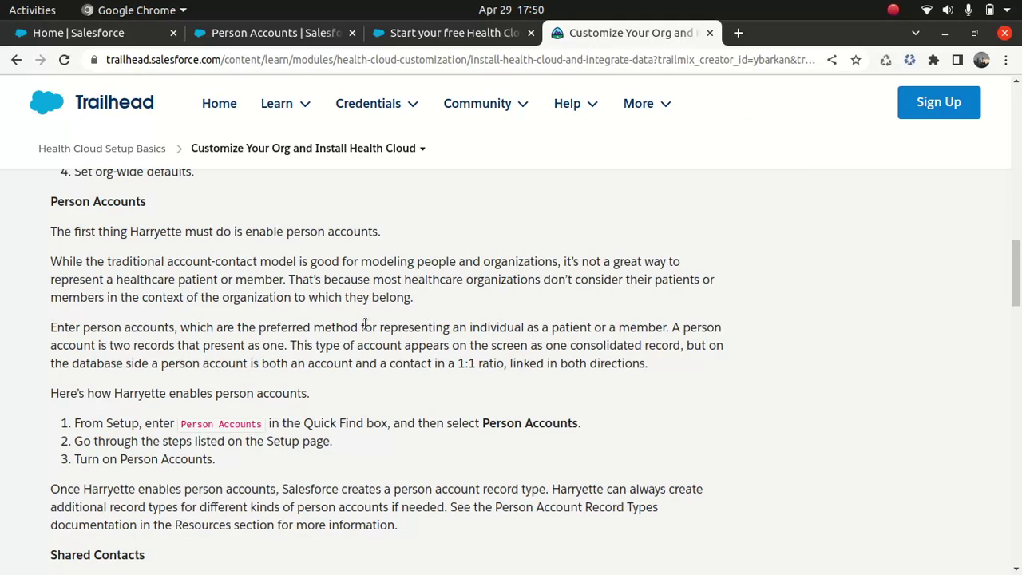
{"action": "scroll", "coordinate": [365, 324], "scroll_direction": "down", "scroll_amount": 5}
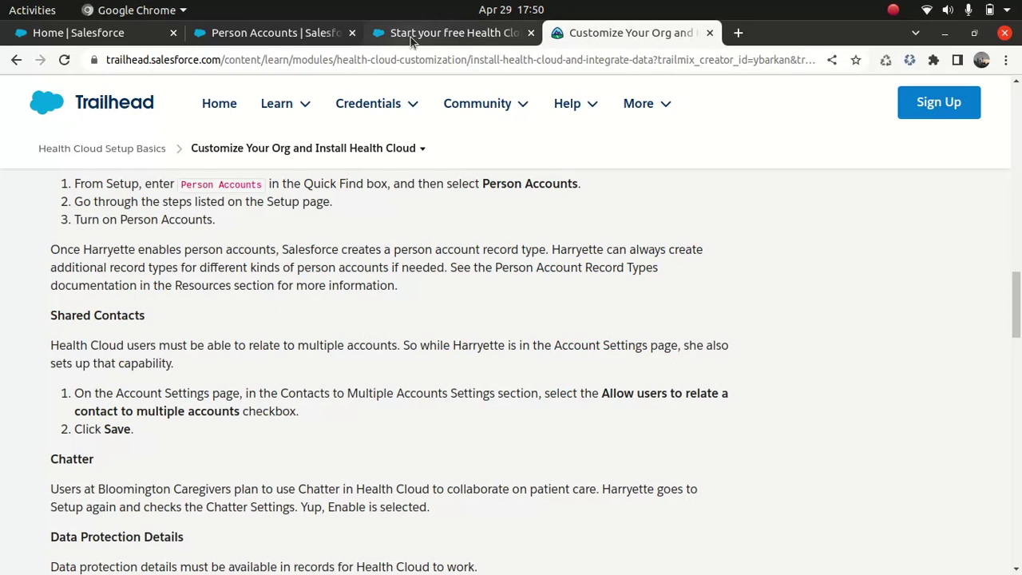
{"action": "mouse_move", "coordinate": [412, 41]}
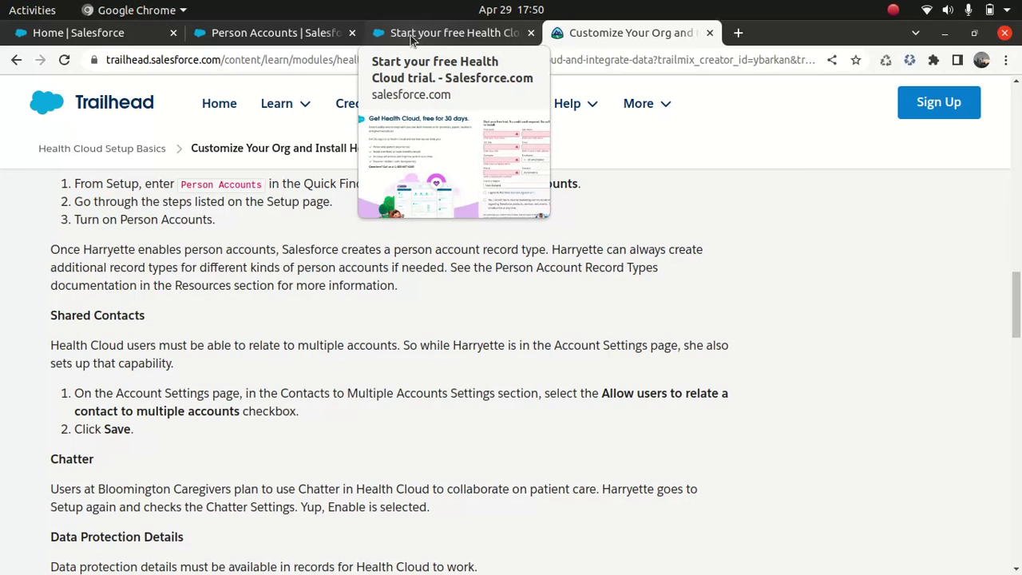
{"action": "left_click", "coordinate": [413, 40]}
{"action": "left_click", "coordinate": [239, 36]}
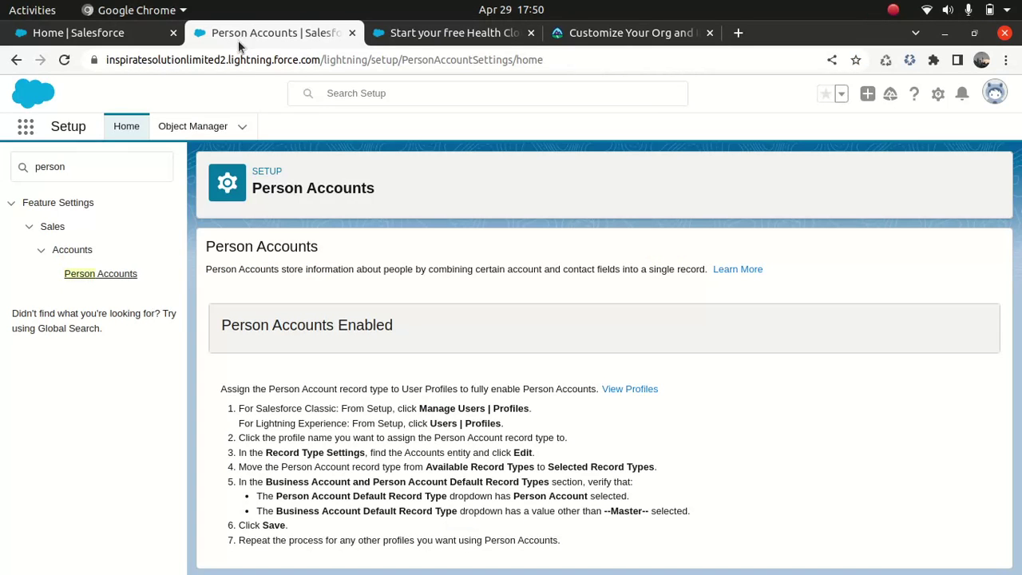
Search Quick Find for 'account set' and open Account Settings.
{"action": "double_click", "coordinate": [80, 167]}
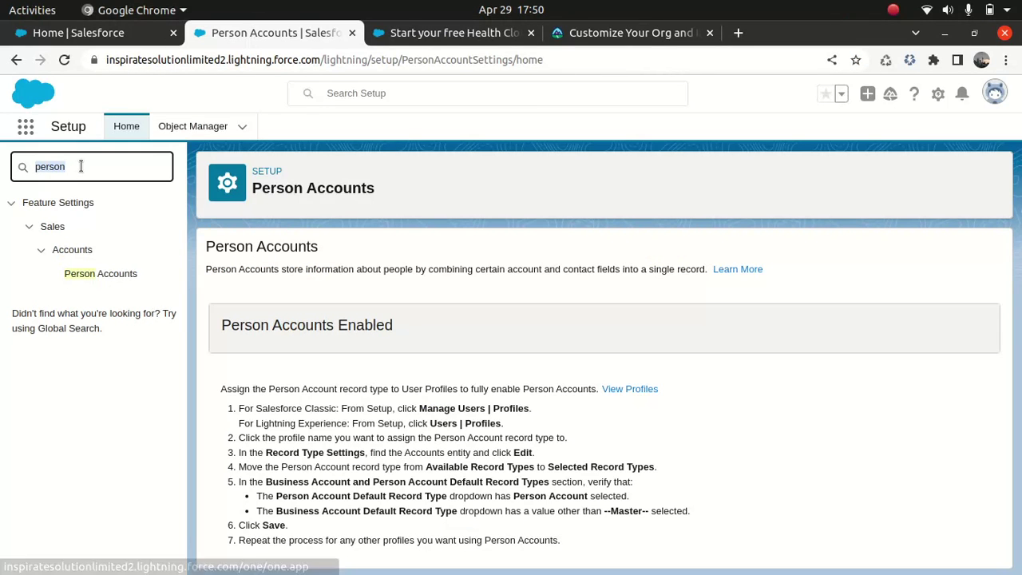
{"action": "type", "text": "account set"}
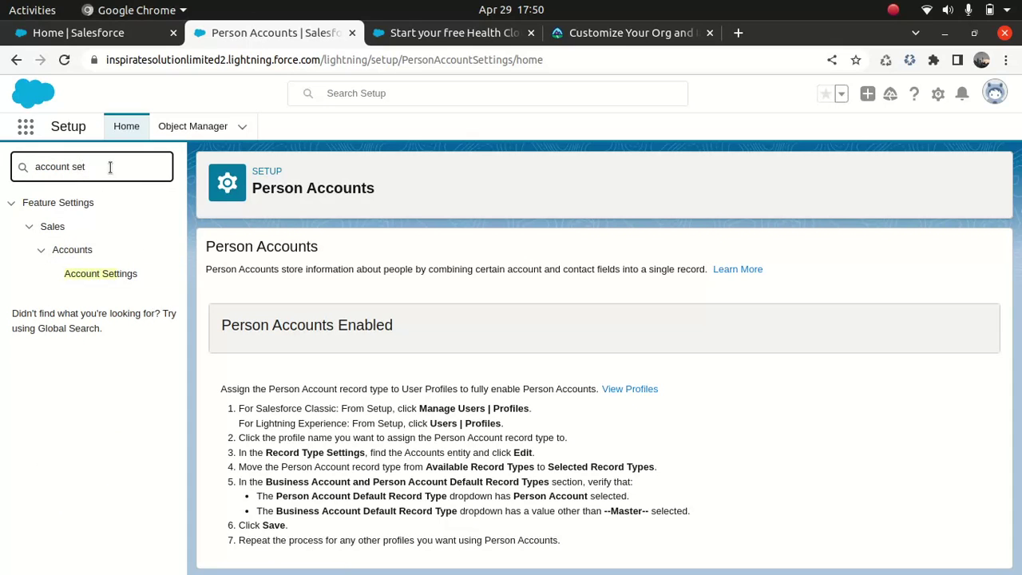
{"action": "left_click", "coordinate": [102, 268]}
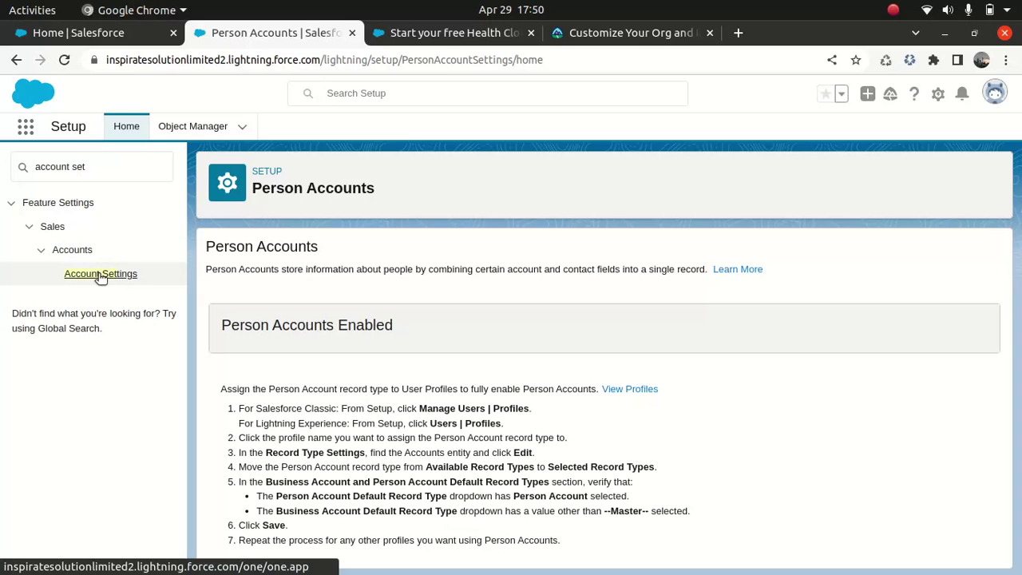
Find 'Allow users to relate a contact to multiple accounts' on Account Settings and confirm it is enabled.
{"action": "left_click", "coordinate": [591, 36]}
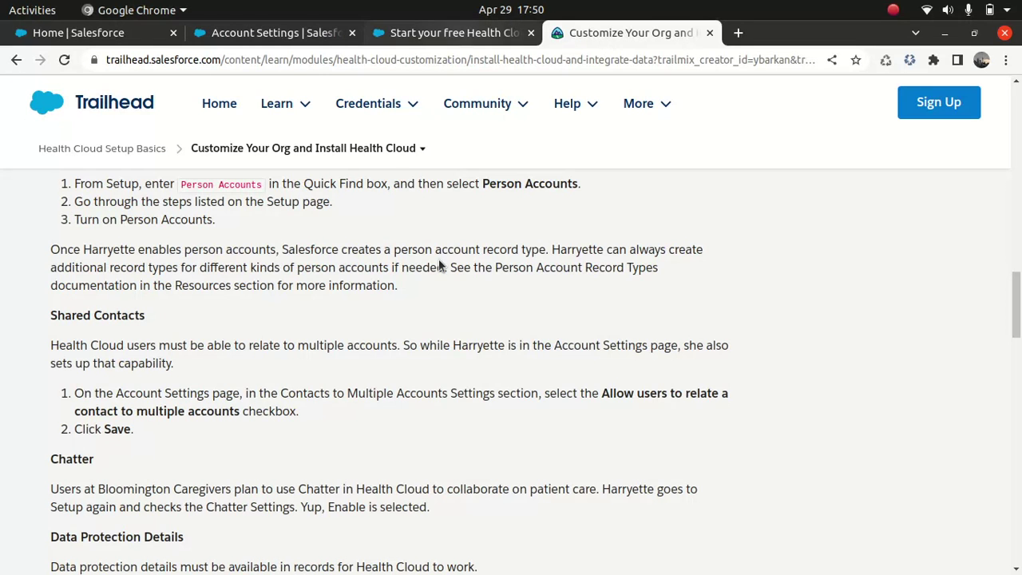
{"action": "left_click_drag", "start_coordinate": [601, 390], "coordinate": [242, 416]}
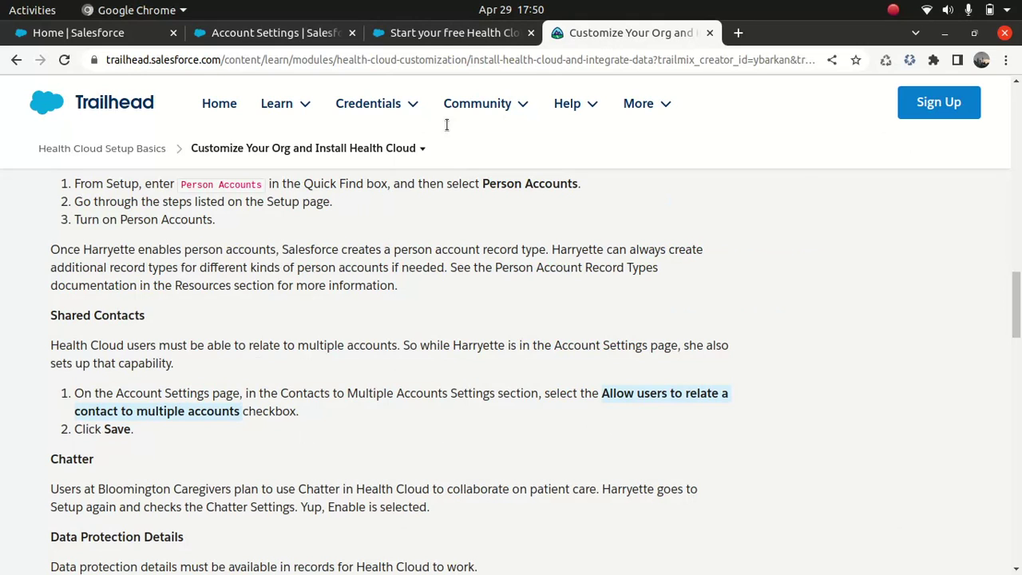
{"action": "left_click", "coordinate": [431, 35]}
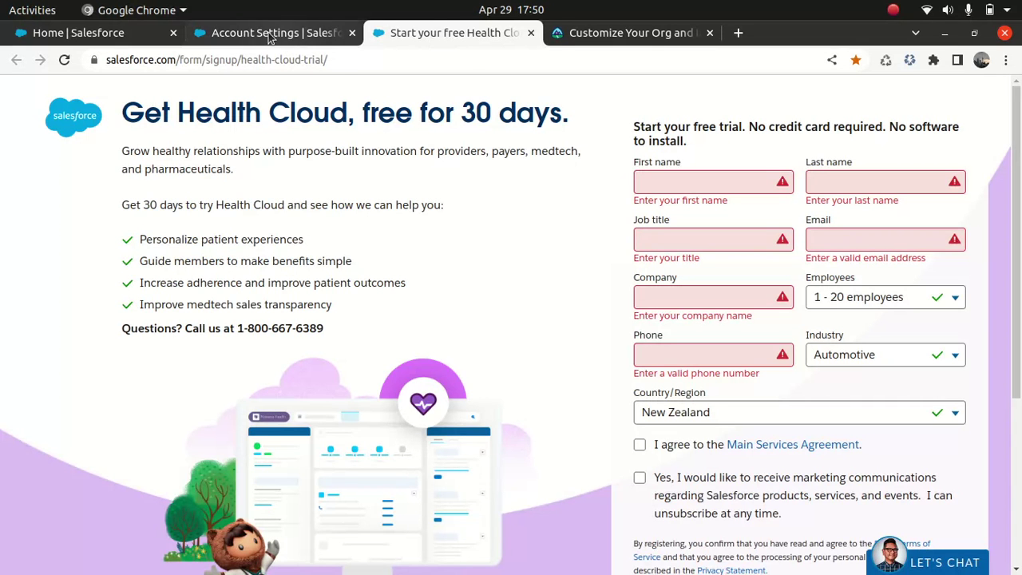
{"action": "left_click", "coordinate": [280, 35]}
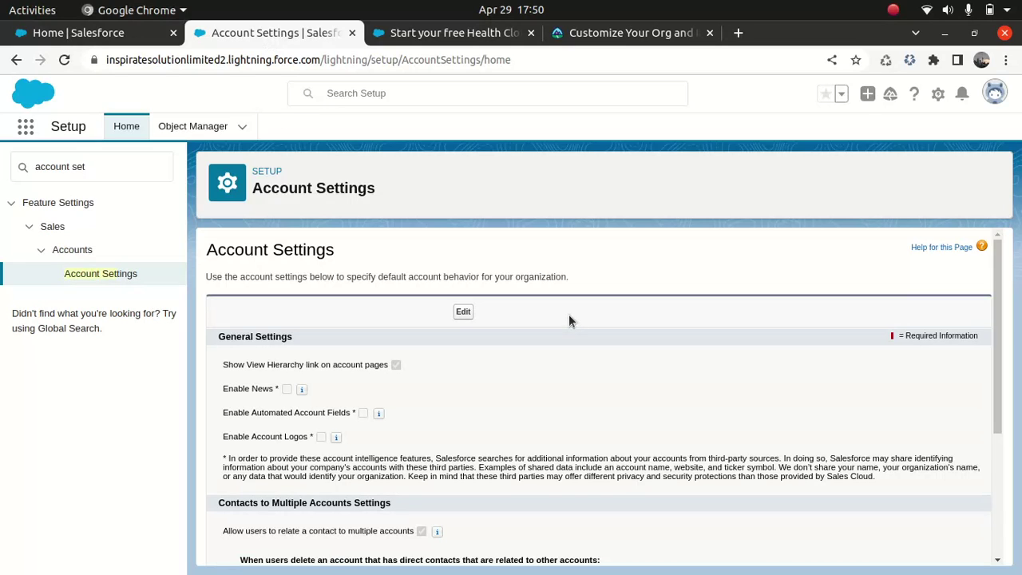
{"action": "key", "text": "ctrl+f"}
{"action": "type", "text": "relate a contact to multiple accounts"}
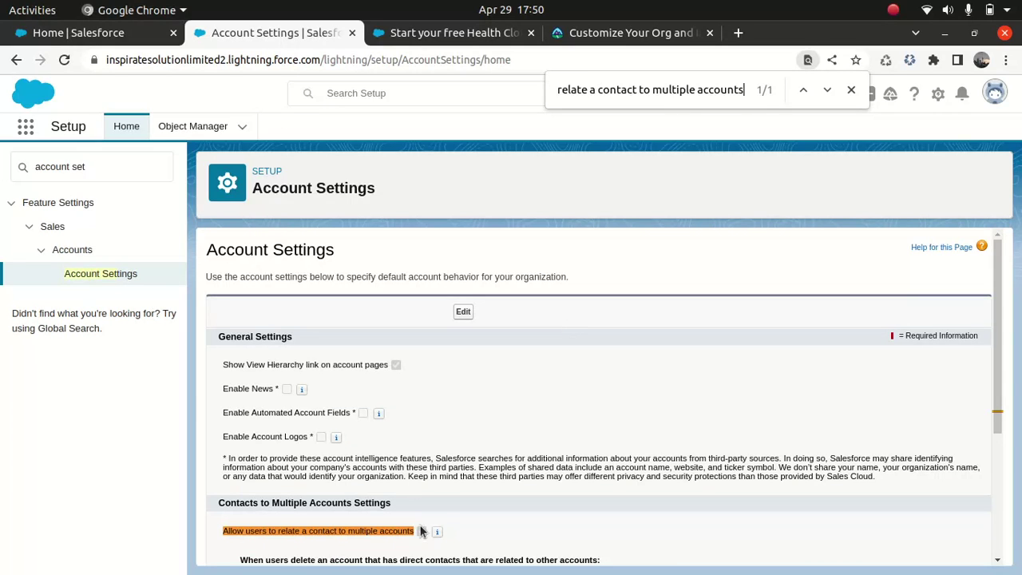
{"action": "mouse_move", "coordinate": [435, 533]}
Copy the 'Chatter Settings' name from the Trailhead Chatter instructions.
{"action": "left_click", "coordinate": [627, 32]}
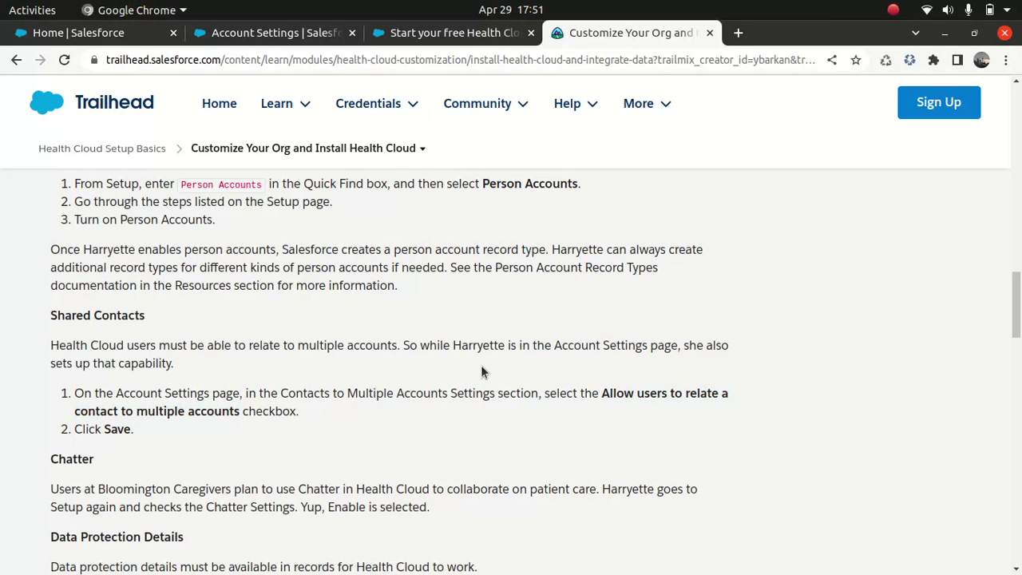
{"action": "scroll", "coordinate": [482, 371], "scroll_direction": "down", "scroll_amount": 5}
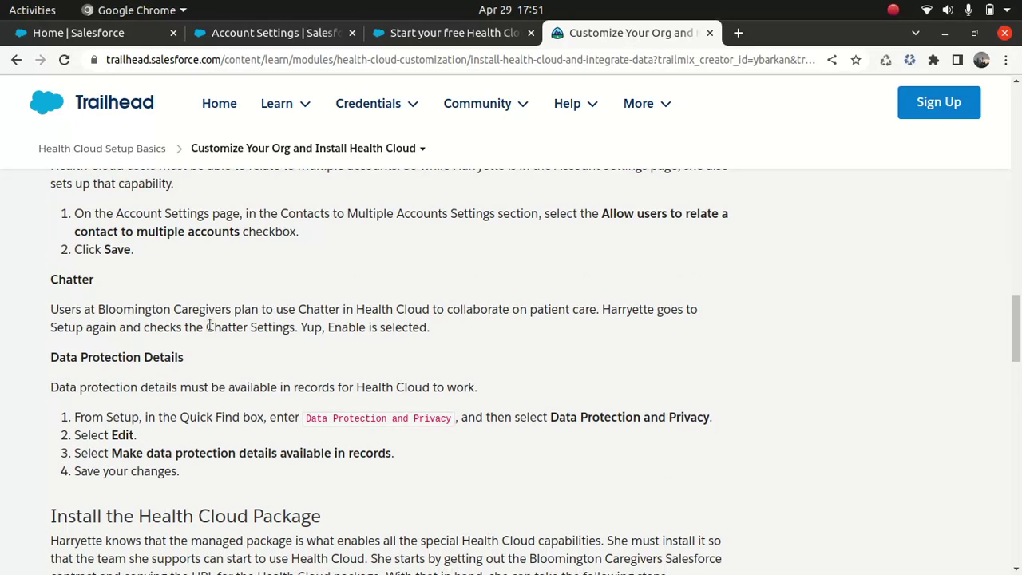
{"action": "left_click_drag", "start_coordinate": [206, 327], "coordinate": [295, 328]}
{"action": "key", "text": "ctrl+c"}
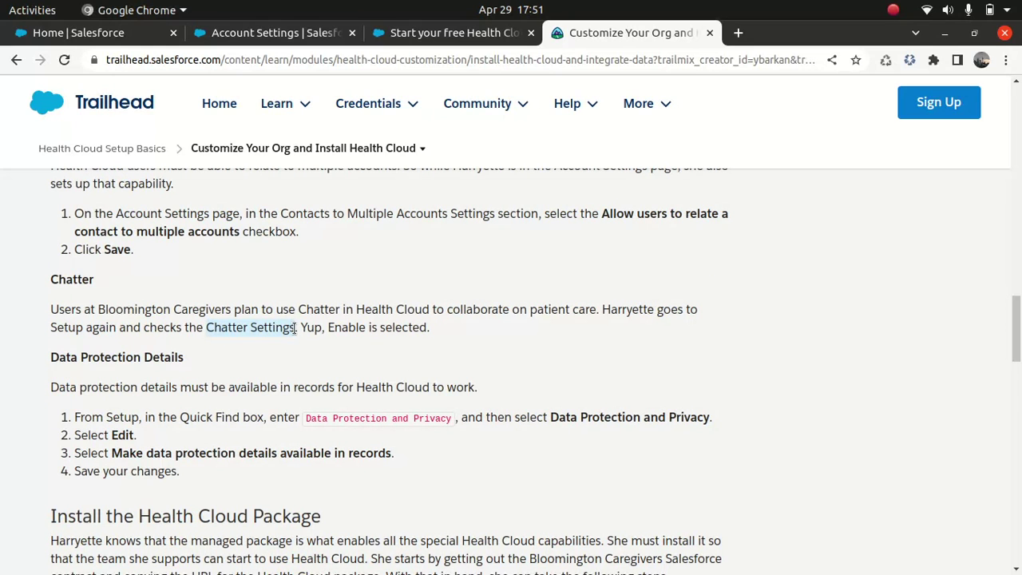
Look up 'Chatter Settings' in Quick Find, confirm Enable is checked, and return to Trailhead.
{"action": "left_click", "coordinate": [416, 36]}
{"action": "left_click", "coordinate": [259, 33]}
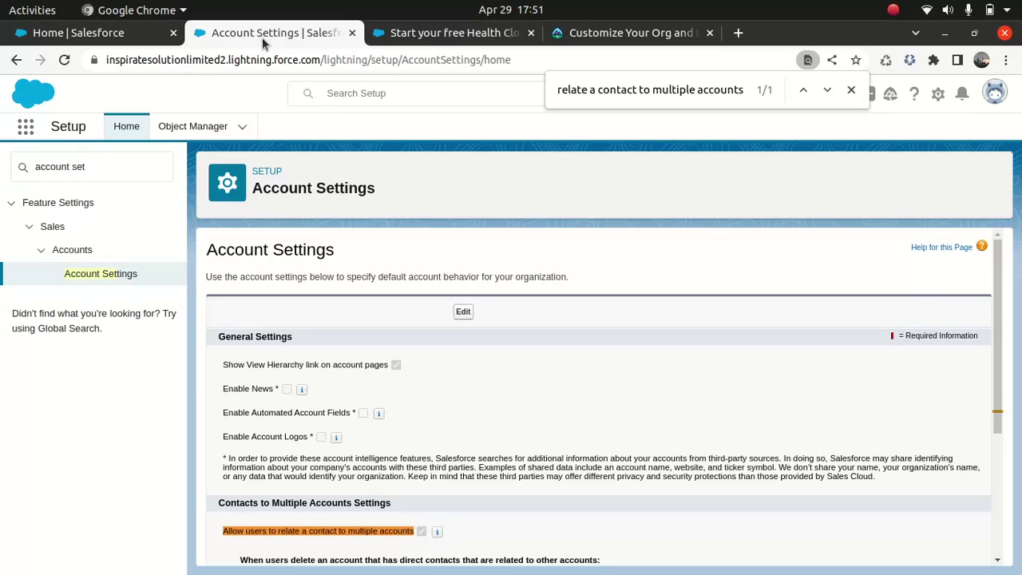
{"action": "double_click", "coordinate": [84, 167]}
{"action": "key", "text": "ctrl+a"}
{"action": "key", "text": "ctrl+v"}
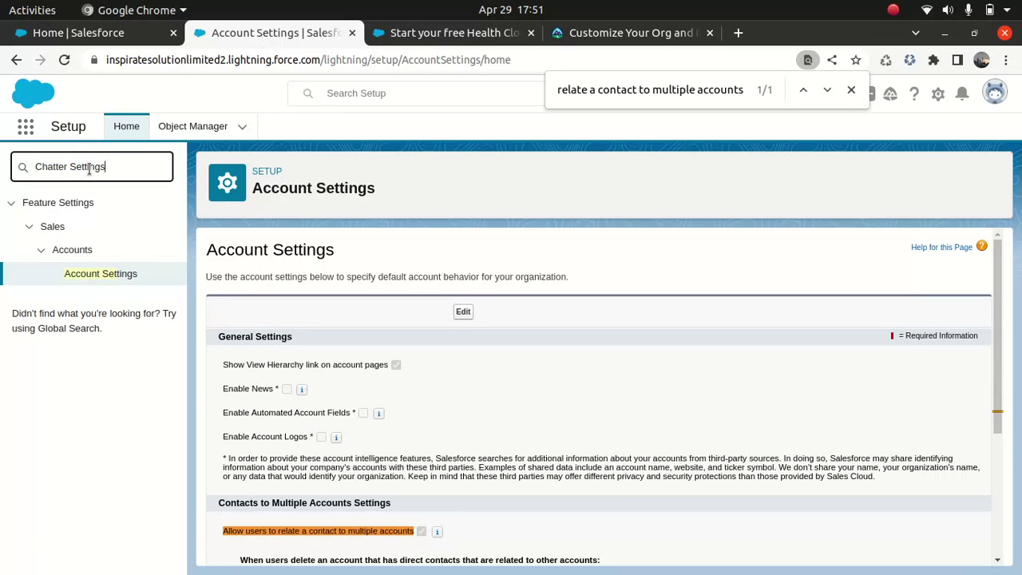
{"action": "left_click", "coordinate": [107, 252]}
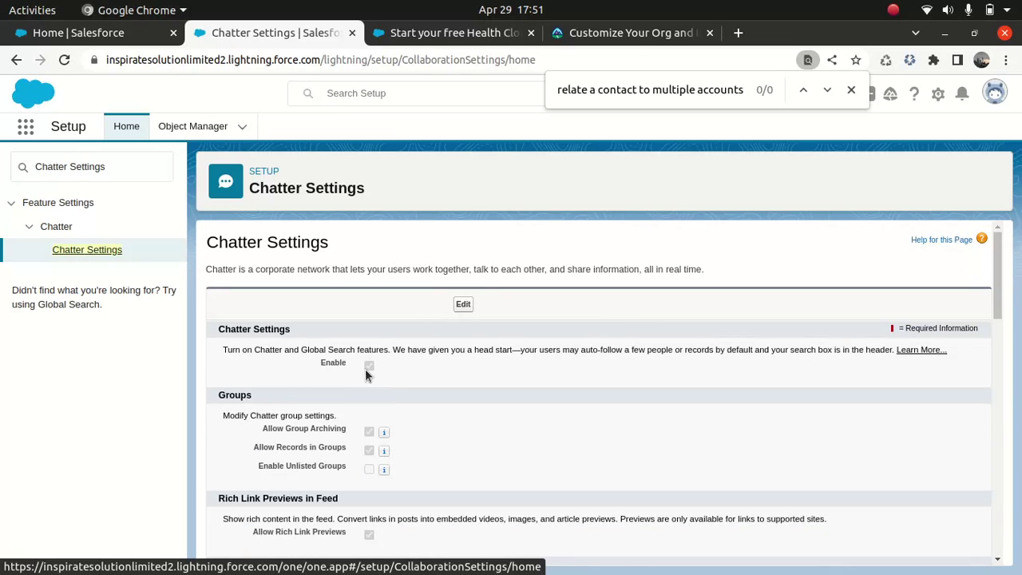
{"action": "left_click", "coordinate": [614, 33]}
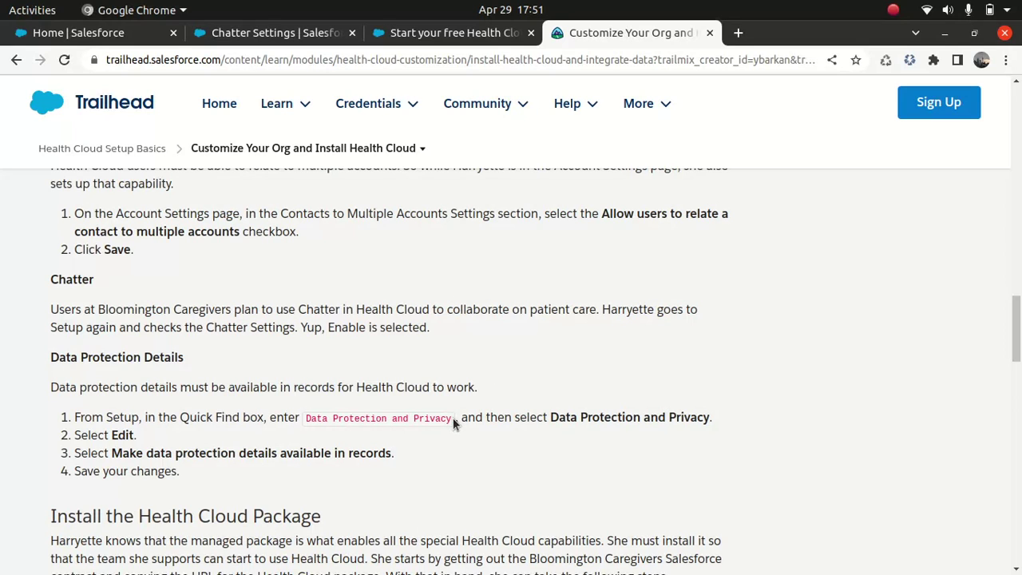
Paste 'Data Protection and Privacy' into Quick Find and confirm data protection details are available in records.
{"action": "left_click_drag", "start_coordinate": [453, 418], "coordinate": [305, 418]}
{"action": "key", "text": "ctrl+c"}
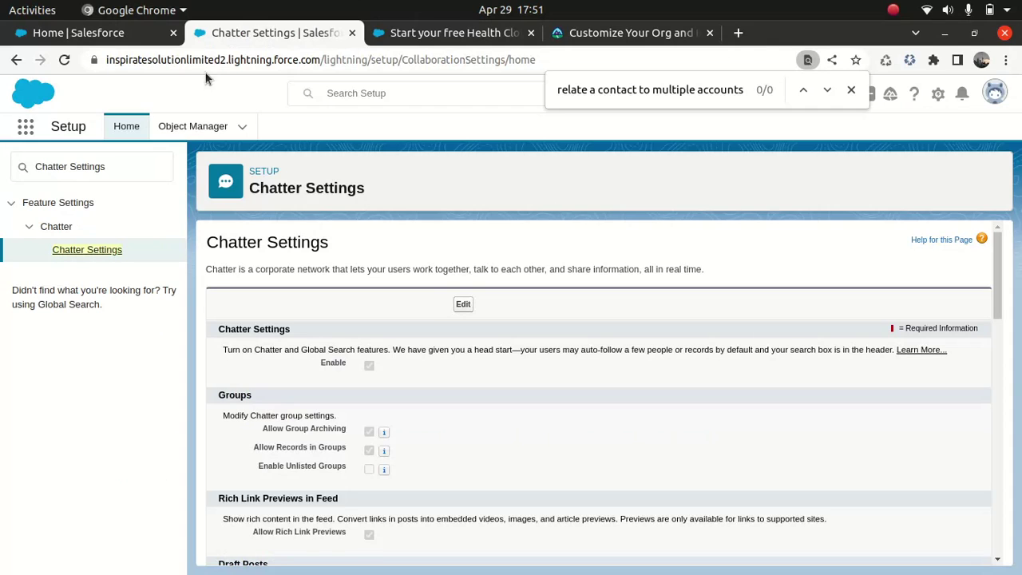
{"action": "left_click", "coordinate": [264, 33]}
{"action": "left_click", "coordinate": [119, 166]}
{"action": "key", "text": "ctrl+v"}
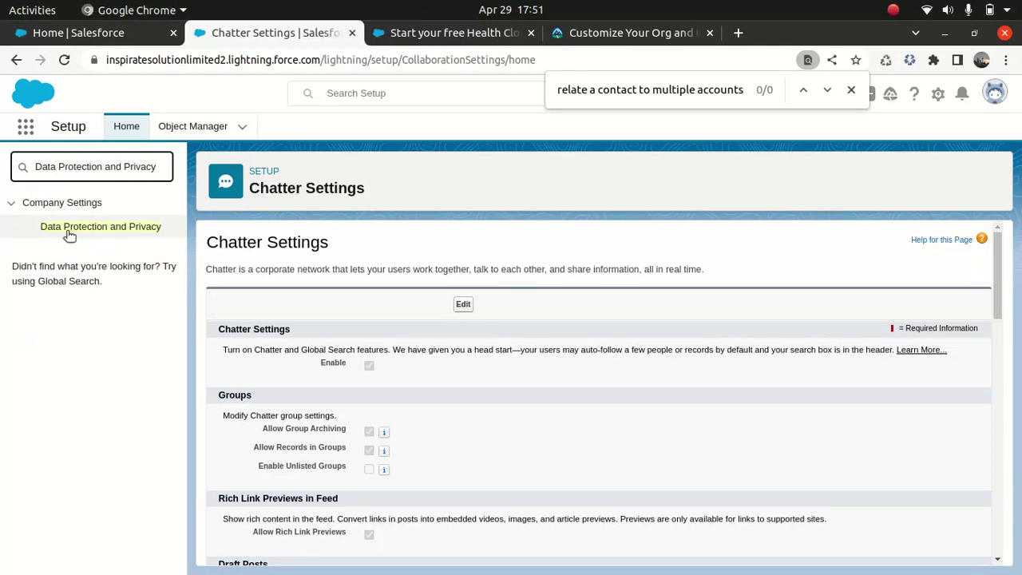
{"action": "left_click", "coordinate": [102, 227]}
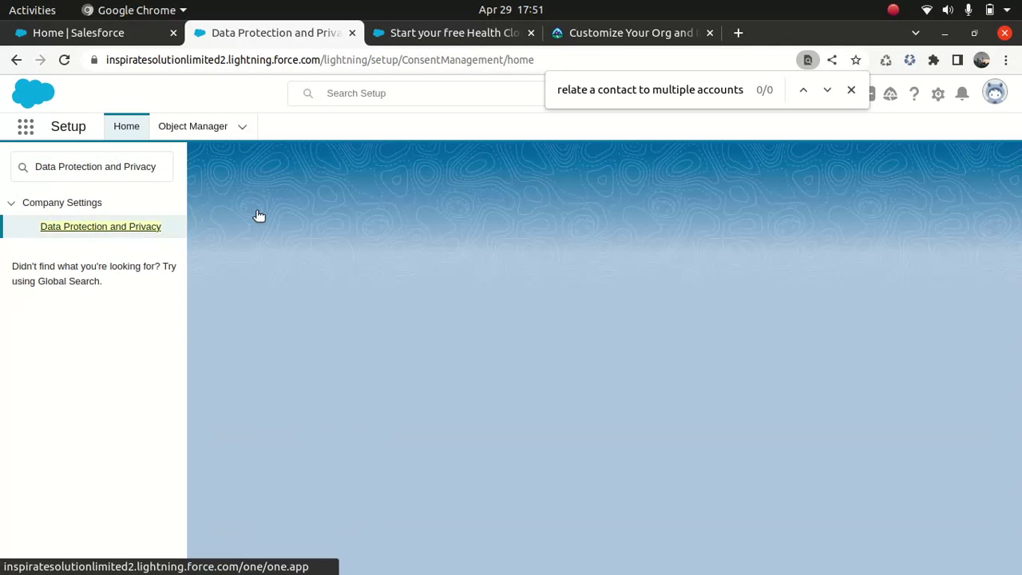
{"action": "left_click", "coordinate": [625, 33]}
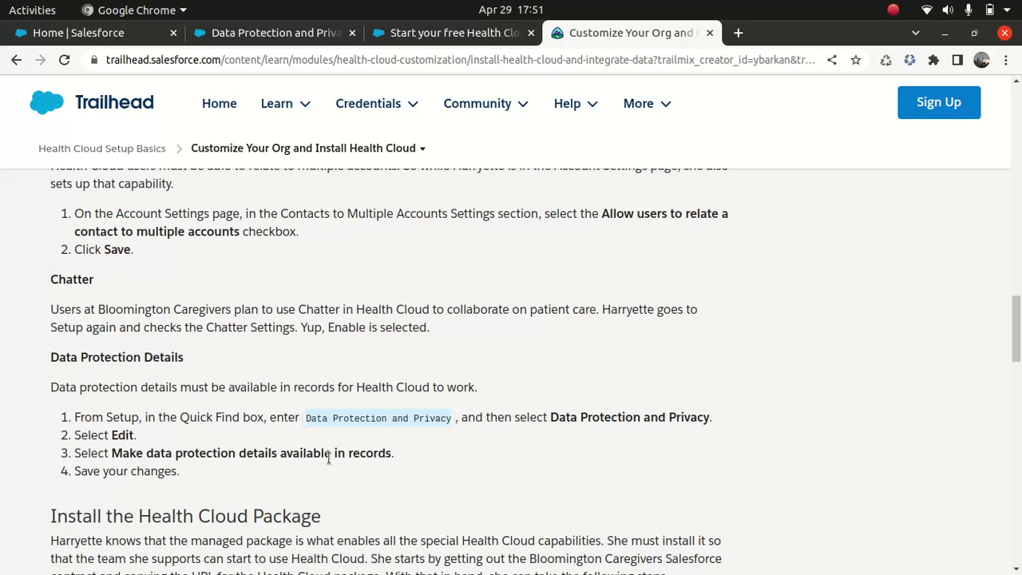
{"action": "left_click", "coordinate": [279, 40]}
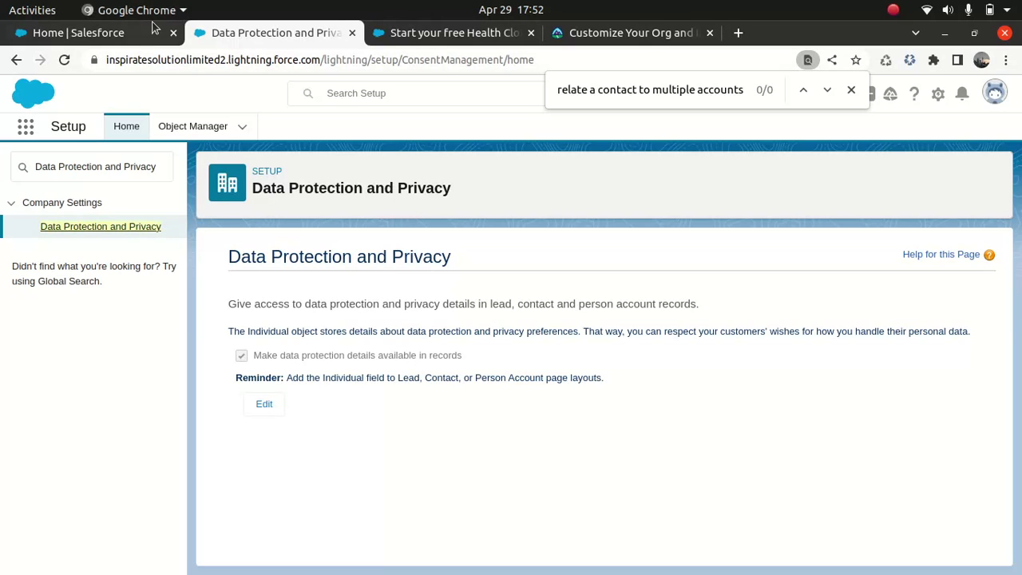
Scroll through the Customize Your Org Trailhead unit to review the installed-package check.
{"action": "left_click", "coordinate": [402, 35]}
{"action": "left_click", "coordinate": [628, 32]}
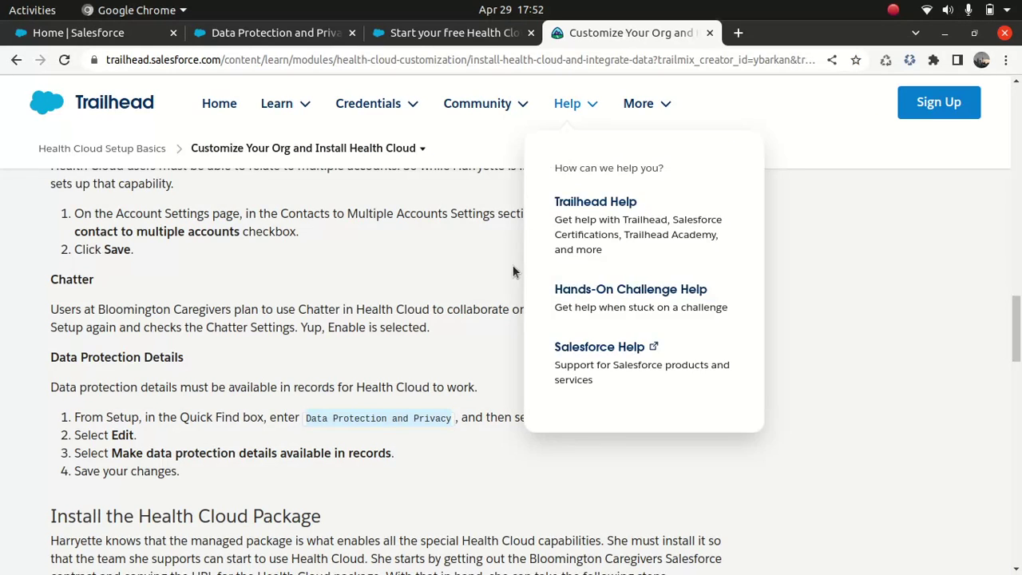
{"action": "scroll", "coordinate": [511, 271], "scroll_direction": "down", "scroll_amount": 3}
{"action": "scroll", "coordinate": [510, 278], "scroll_direction": "down", "scroll_amount": 4}
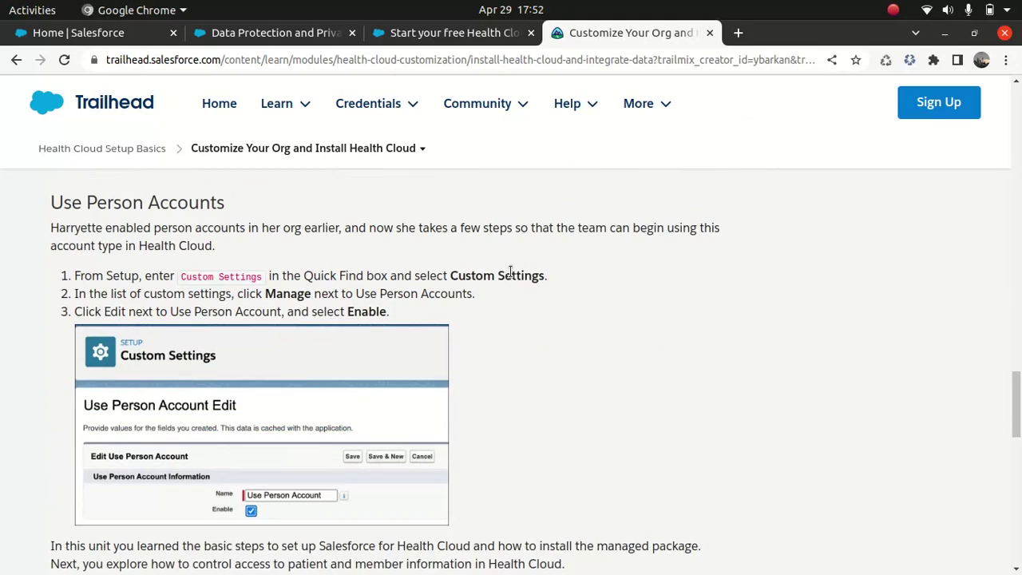
{"action": "scroll", "coordinate": [510, 278], "scroll_direction": "up", "scroll_amount": 1}
{"action": "scroll", "coordinate": [511, 278], "scroll_direction": "down", "scroll_amount": 1}
{"action": "scroll", "coordinate": [511, 277], "scroll_direction": "down", "scroll_amount": 2}
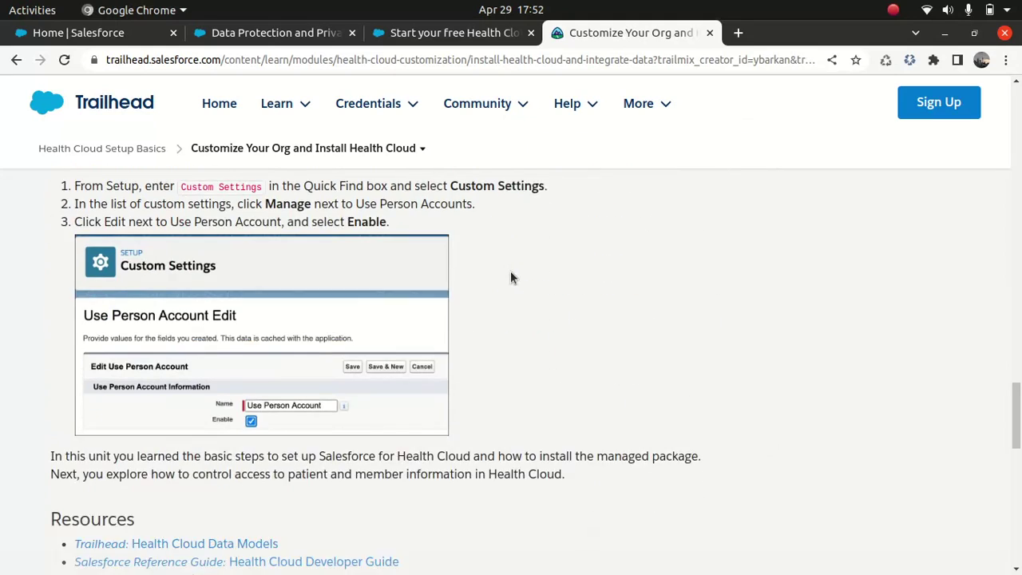
{"action": "scroll", "coordinate": [511, 277], "scroll_direction": "up", "scroll_amount": 3}
{"action": "scroll", "coordinate": [511, 274], "scroll_direction": "up", "scroll_amount": 2}
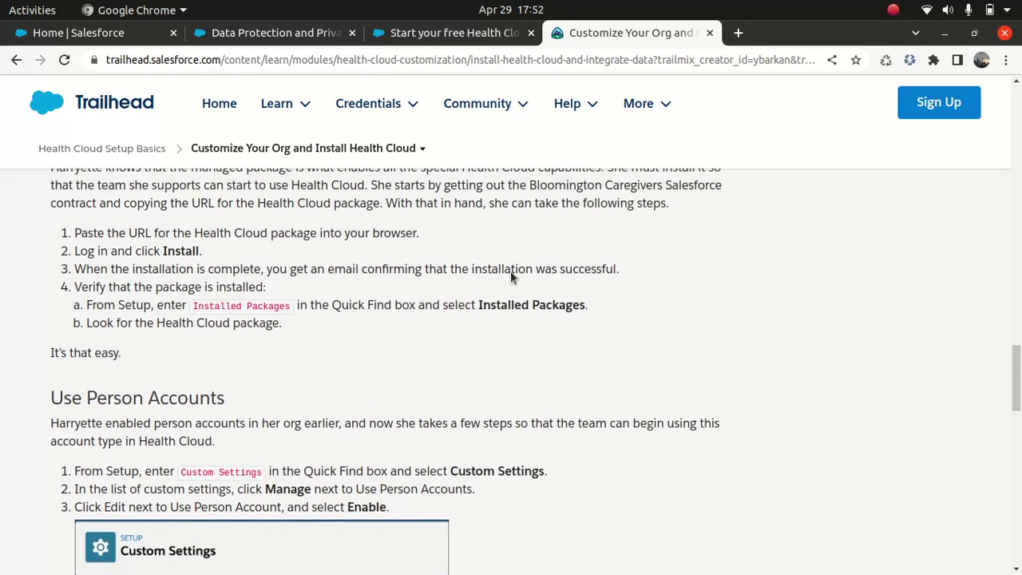
{"action": "scroll", "coordinate": [229, 306], "scroll_direction": "down", "scroll_amount": 1}
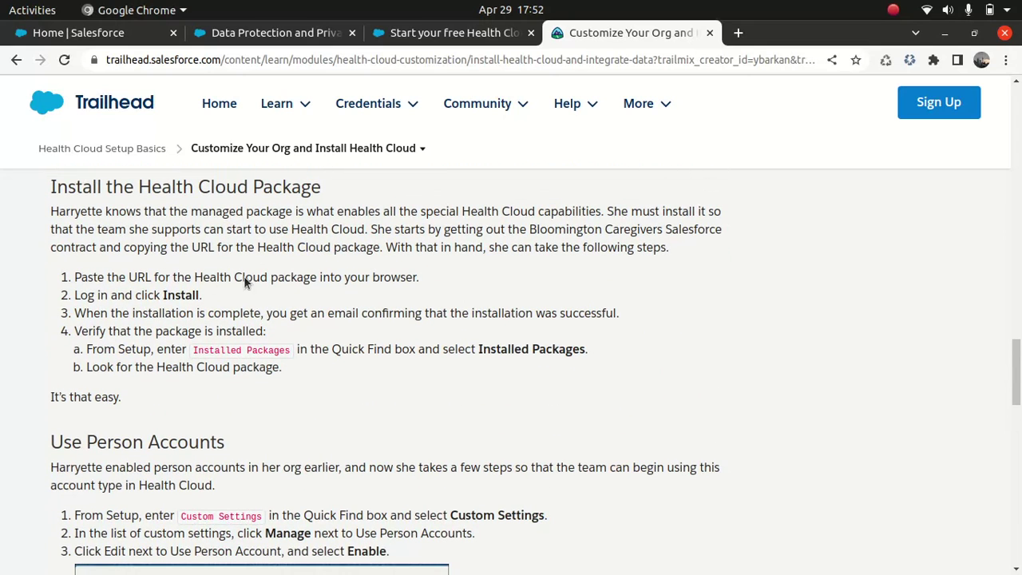
Search 'inst' in Quick Find and confirm HealthCloud 242.1 is listed as Active under Installed Packages.
{"action": "left_click", "coordinate": [277, 35]}
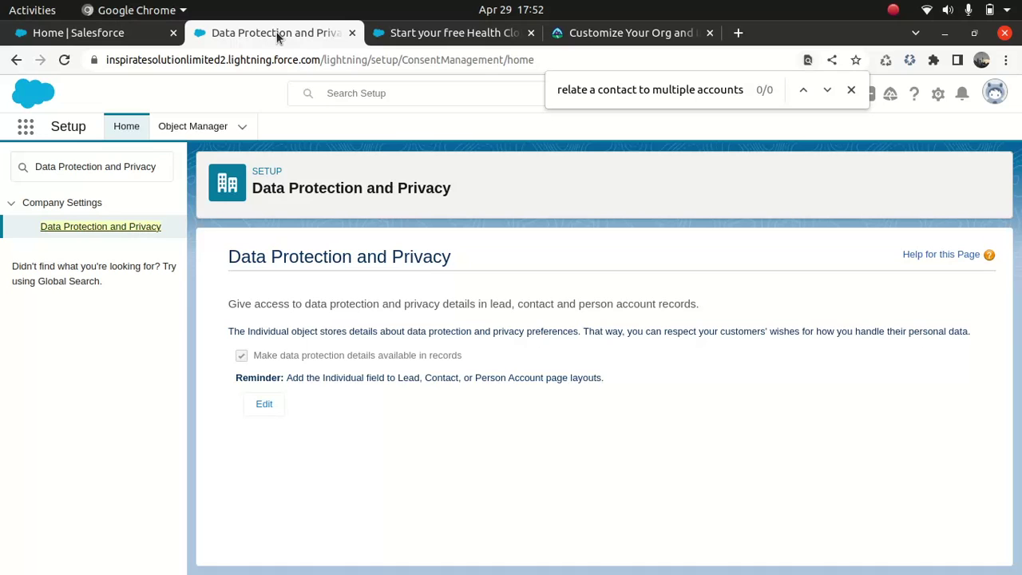
{"action": "left_click", "coordinate": [141, 165]}
{"action": "key", "text": "ctrl+a"}
{"action": "key", "text": "BackSpace"}
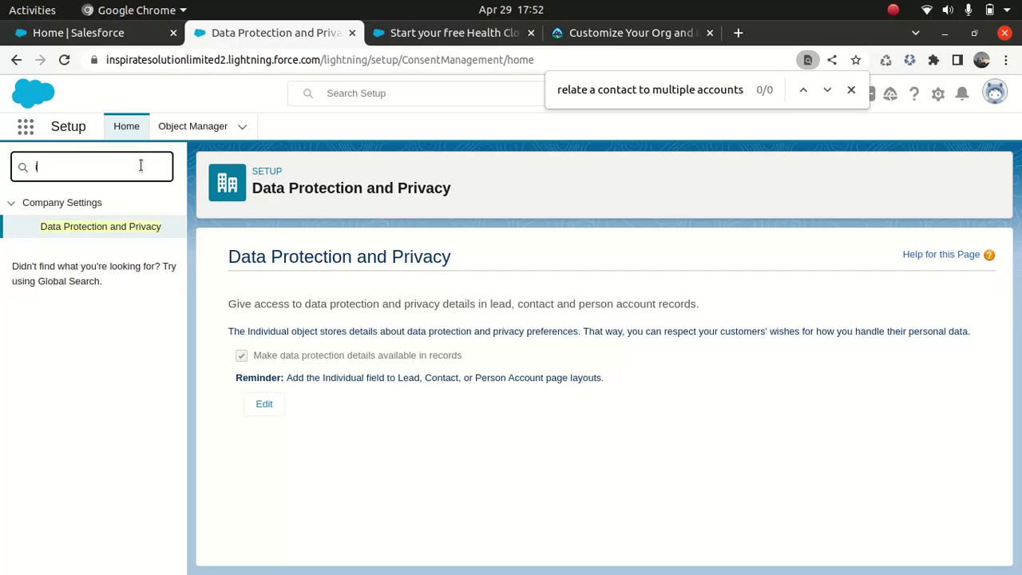
{"action": "type", "text": "inst"}
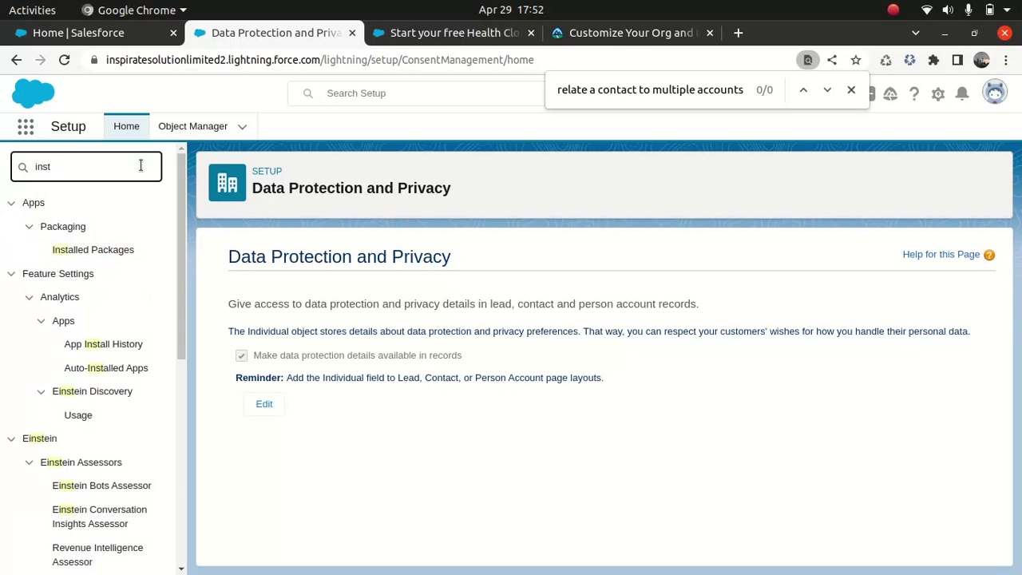
{"action": "left_click", "coordinate": [98, 252]}
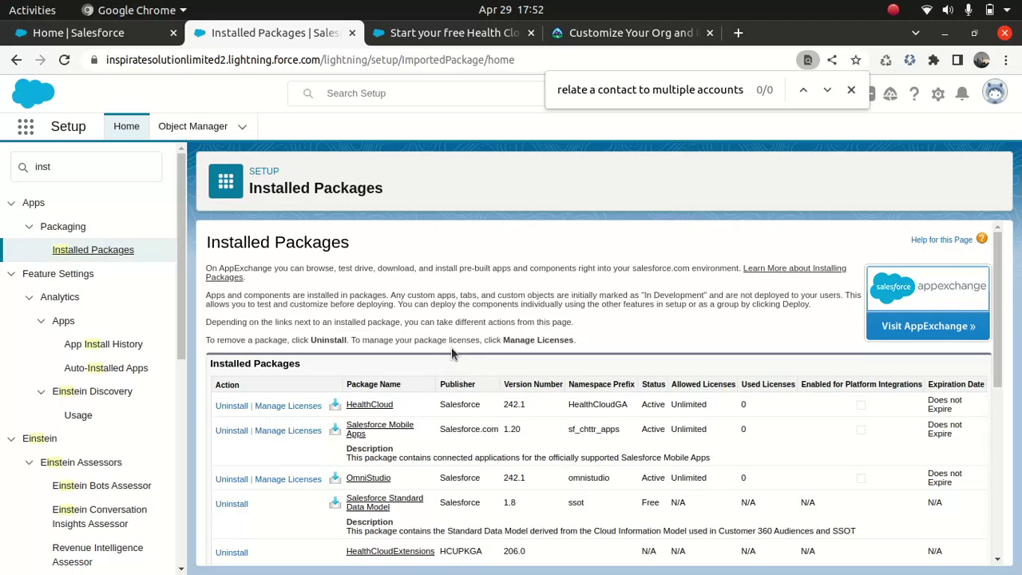
Return to the Customize Your Org unit and scroll down to the Use Person Accounts steps.
{"action": "left_click", "coordinate": [626, 33]}
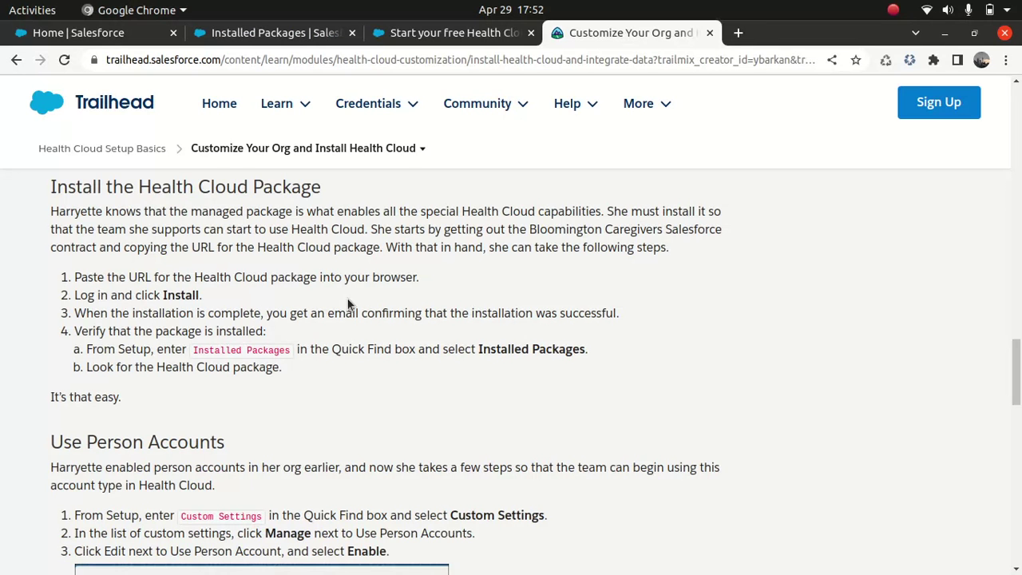
{"action": "scroll", "coordinate": [312, 400], "scroll_direction": "down", "scroll_amount": 1}
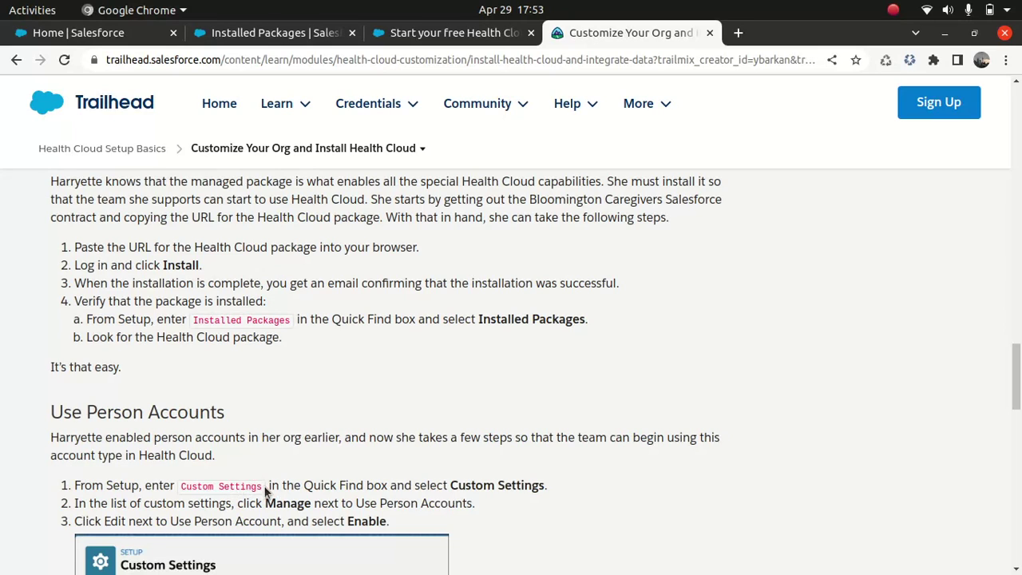
Copy 'Custom Settings' from Trailhead and open the Custom Settings page via Quick Find.
{"action": "left_click_drag", "start_coordinate": [265, 487], "coordinate": [181, 486]}
{"action": "key", "text": "ctrl+c"}
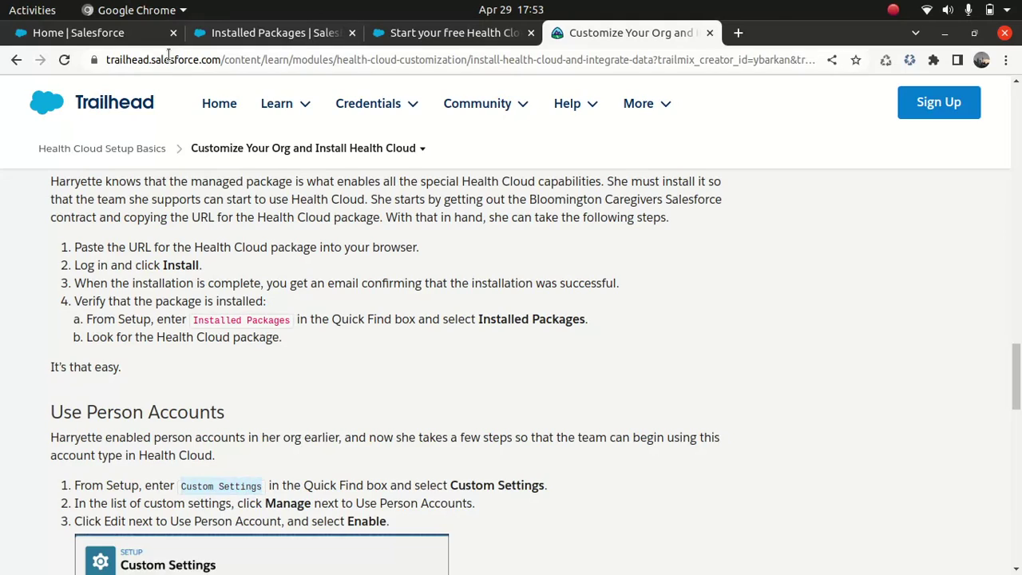
{"action": "left_click", "coordinate": [112, 33]}
{"action": "left_click", "coordinate": [297, 35]}
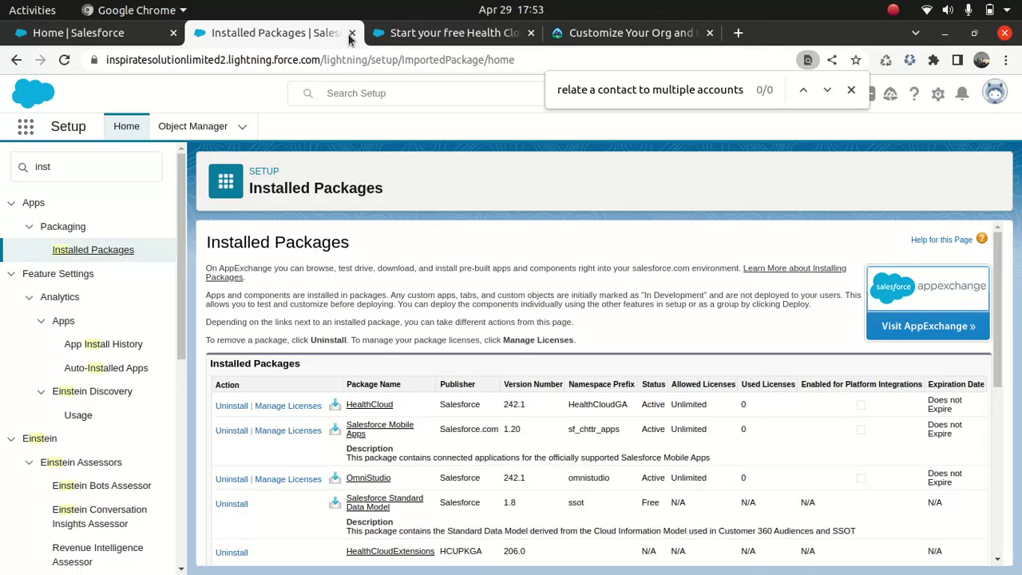
{"action": "double_click", "coordinate": [148, 158]}
{"action": "key", "text": "ctrl+v"}
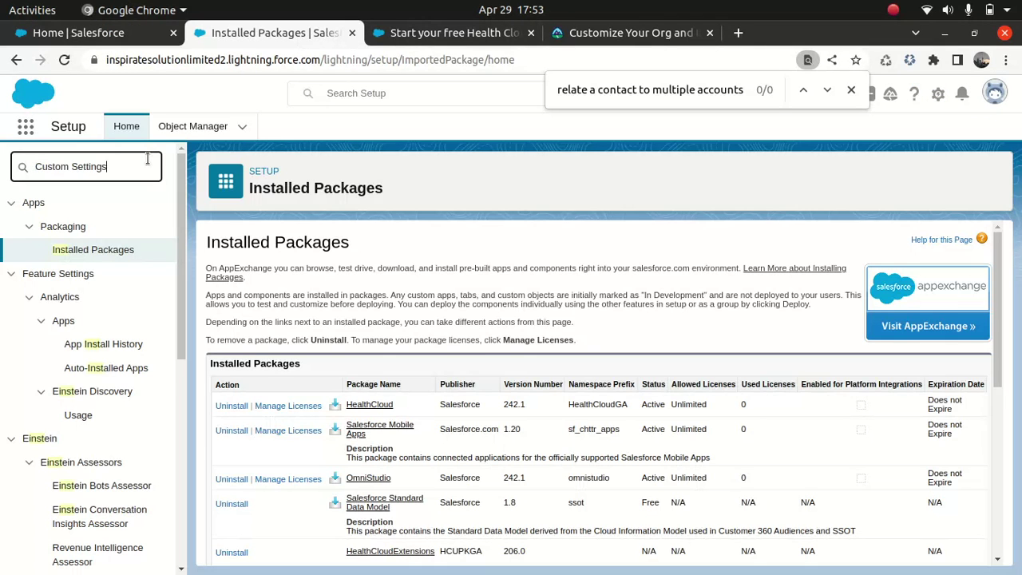
{"action": "left_click", "coordinate": [80, 228]}
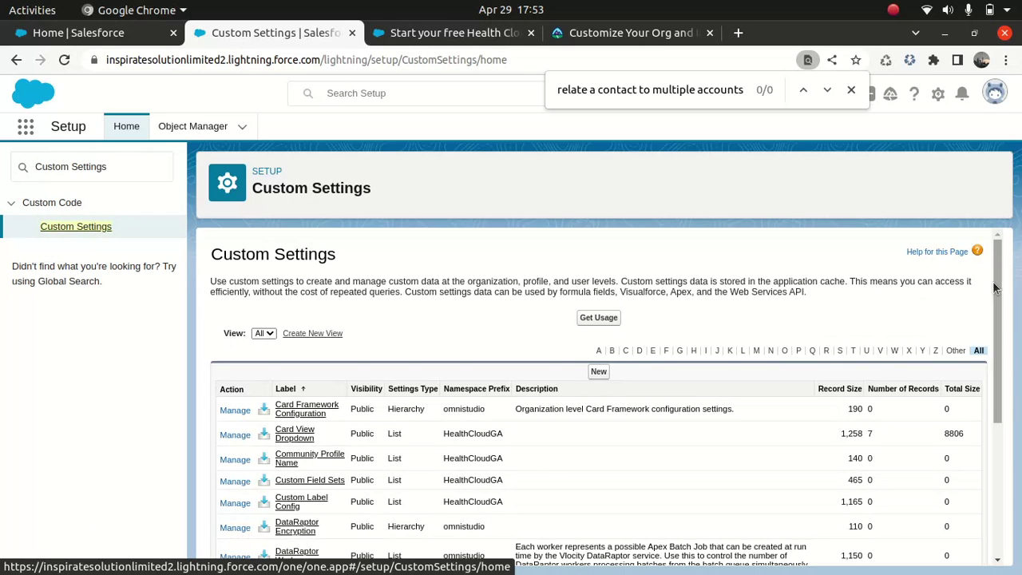
Confirm the Use Person Account record already has Enable checked and cancel without changes.
{"action": "scroll", "coordinate": [822, 295], "scroll_direction": "down", "scroll_amount": 3}
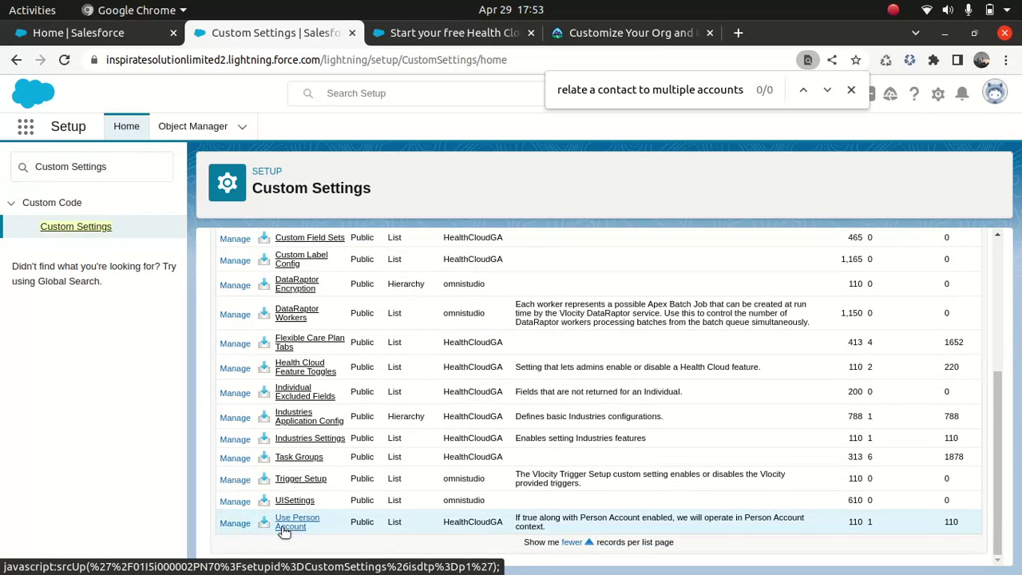
{"action": "left_click", "coordinate": [236, 523]}
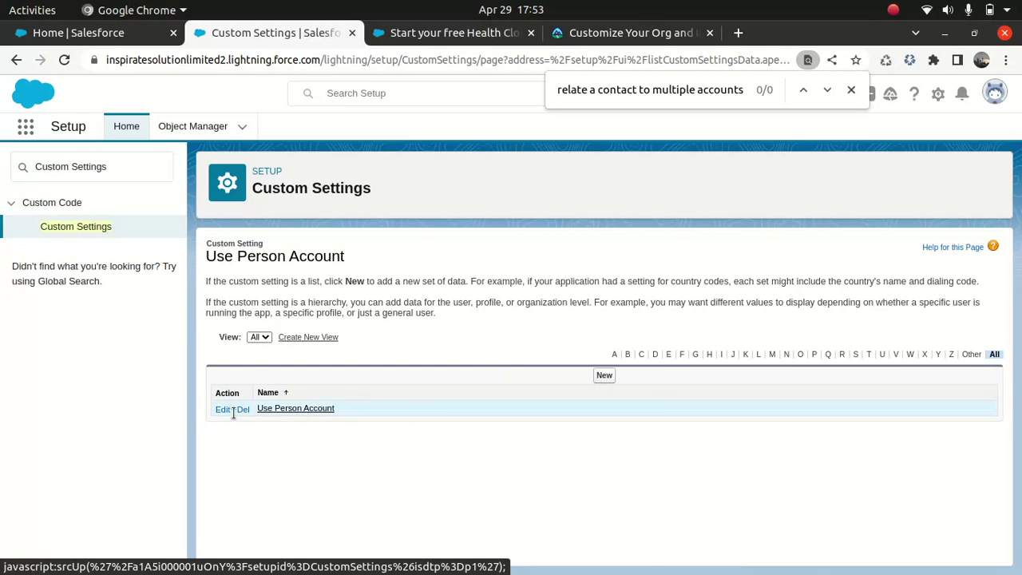
{"action": "left_click", "coordinate": [221, 410]}
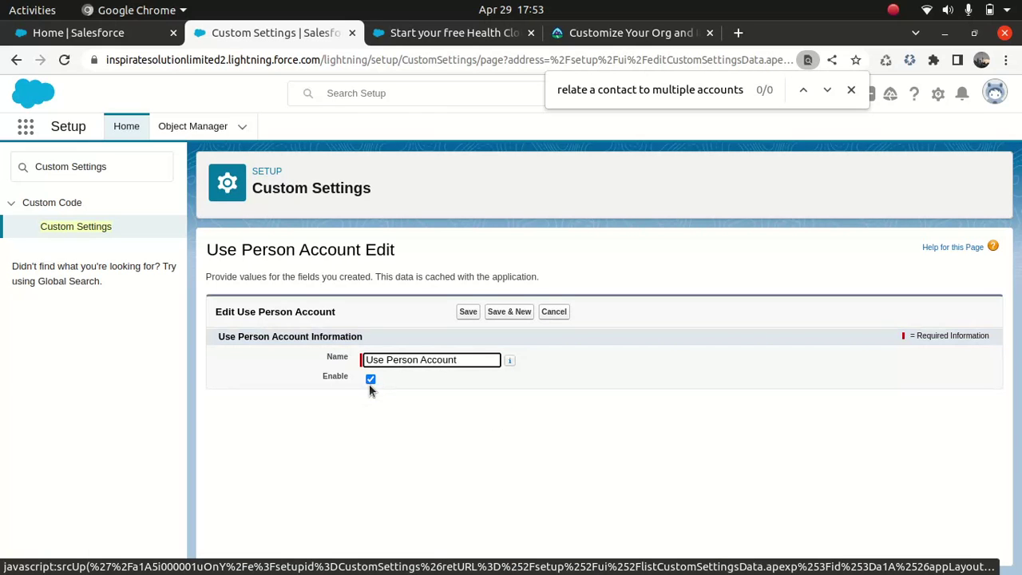
{"action": "left_click", "coordinate": [552, 310]}
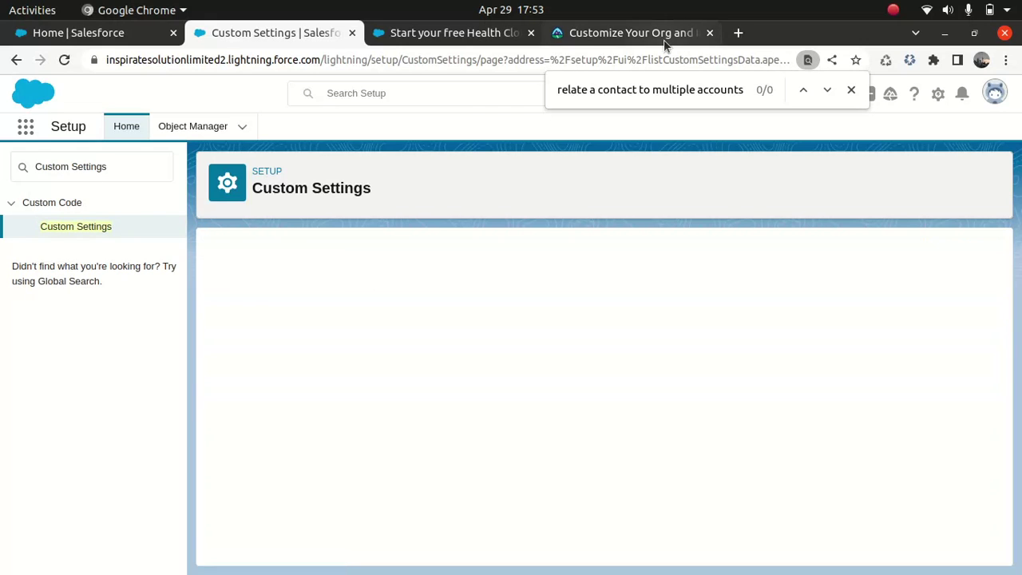
{"action": "left_click", "coordinate": [693, 26]}
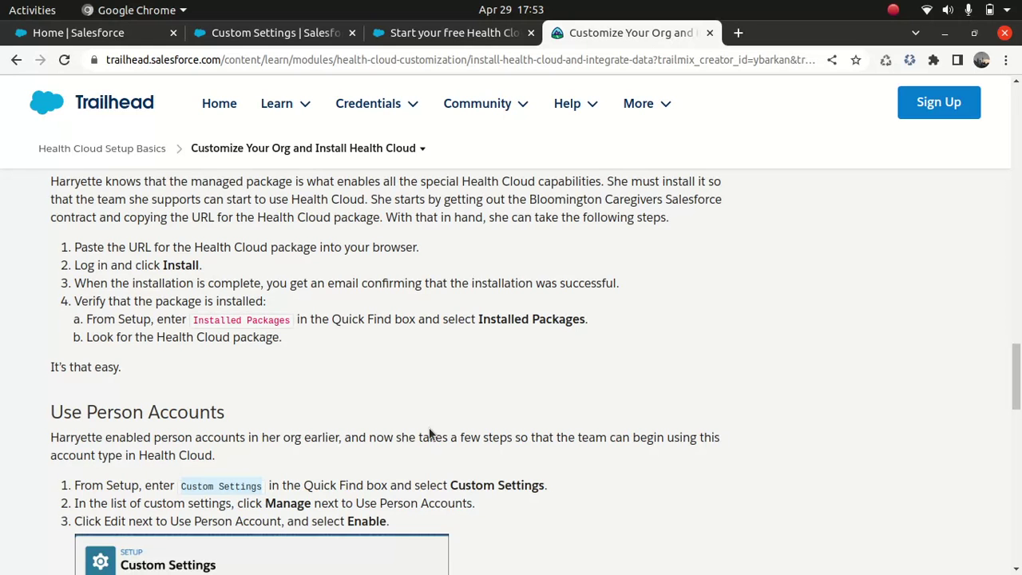
{"action": "scroll", "coordinate": [437, 472], "scroll_direction": "down", "scroll_amount": 4}
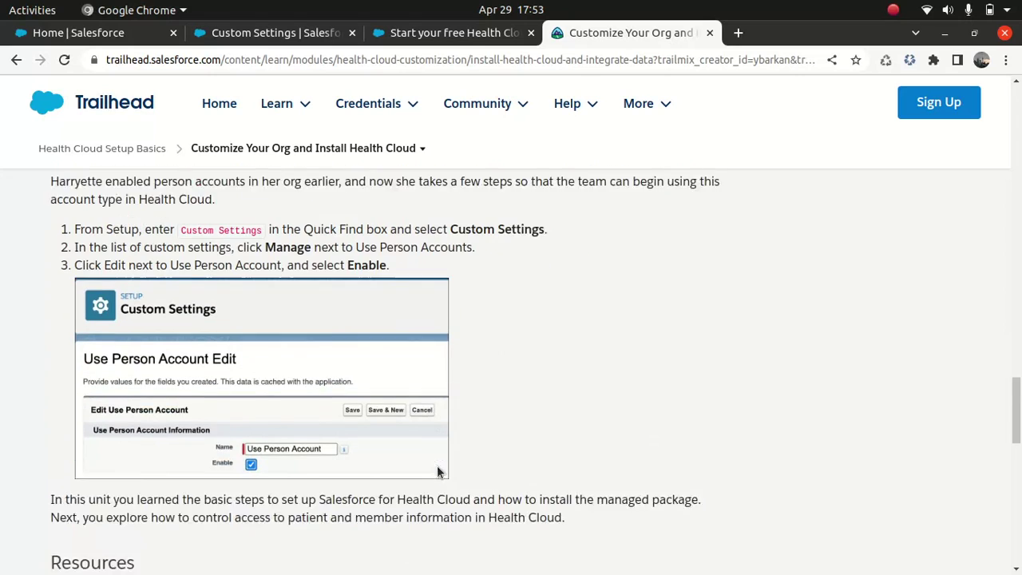